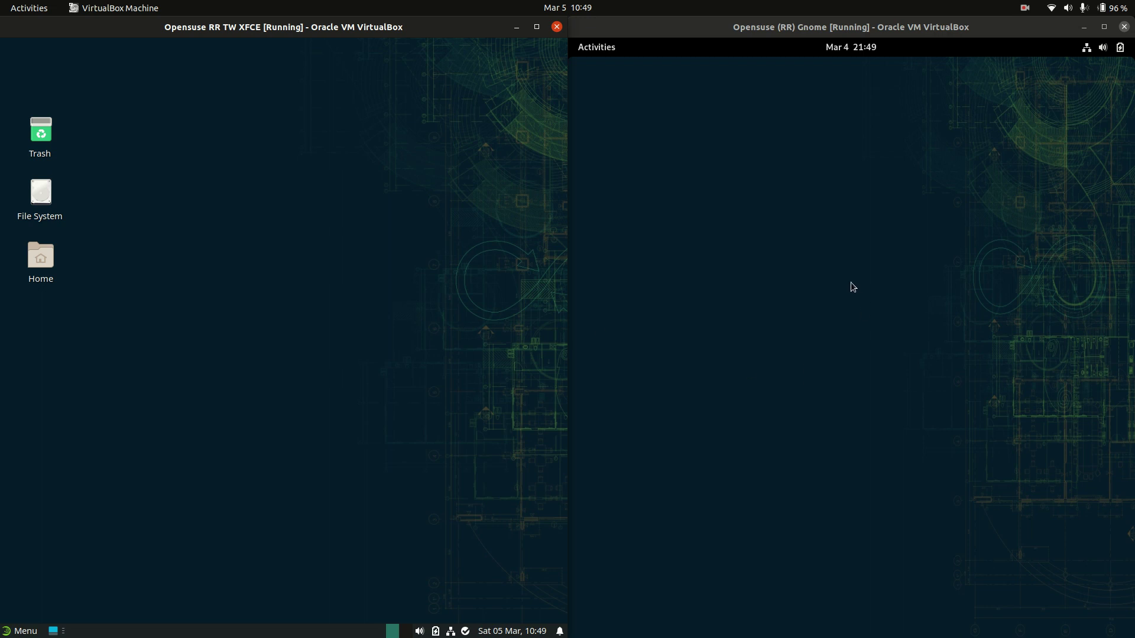
Step: Focus both VMs, then open the XFCE applications menu and GNOME's Activities overview
{"action": "left_click_drag", "start_coordinate": [167, 143], "coordinate": [487, 466]}
{"action": "left_click", "coordinate": [993, 463]}
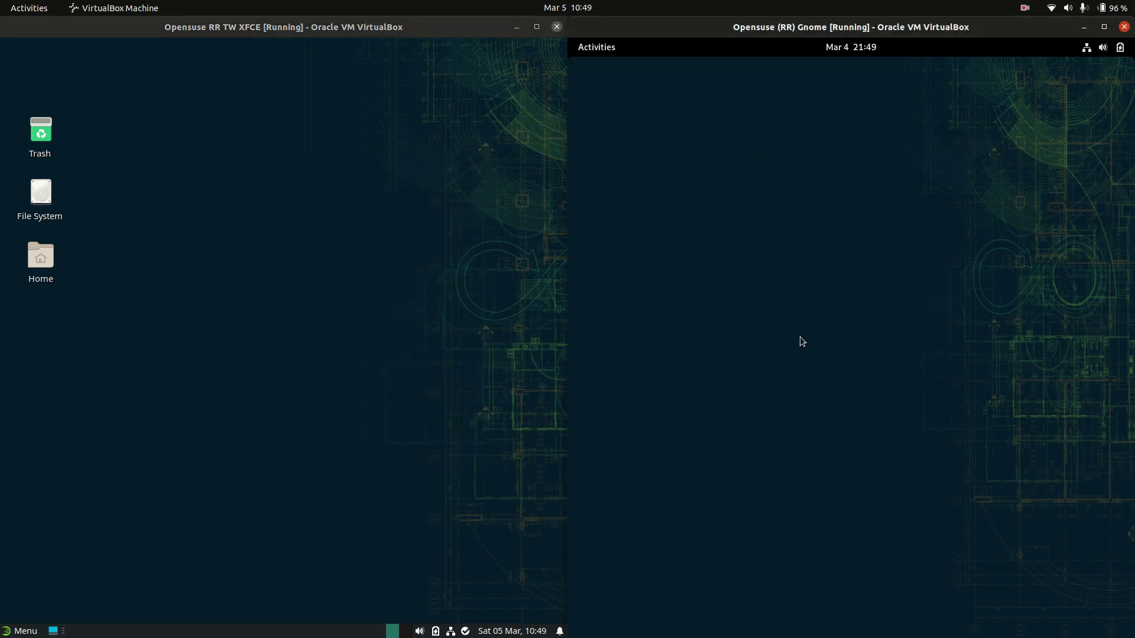
{"action": "left_click", "coordinate": [380, 200]}
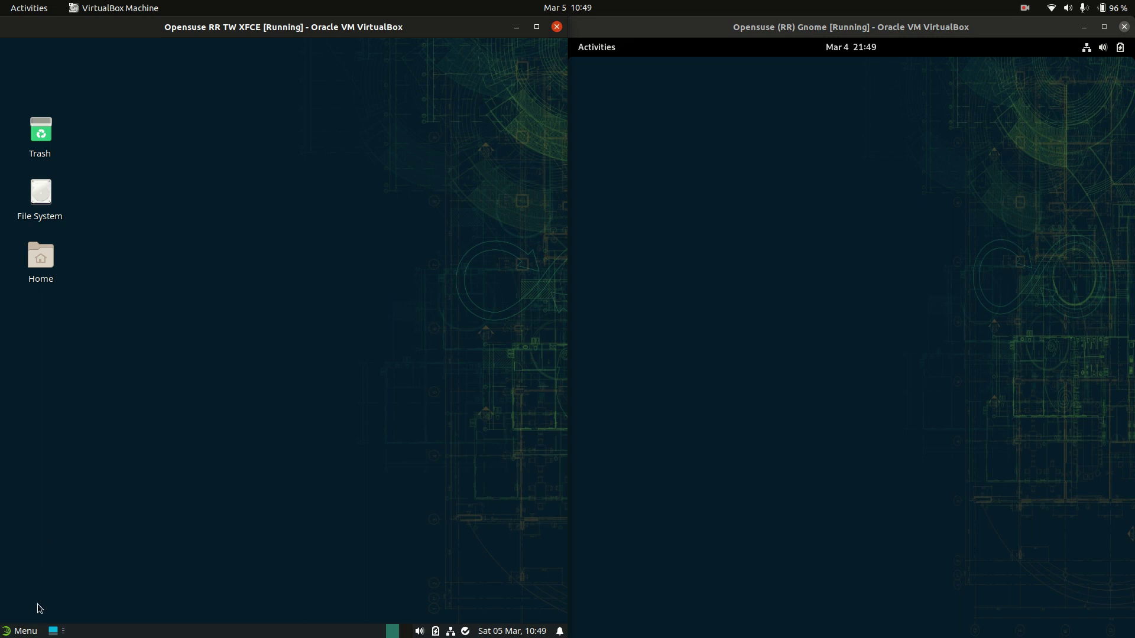
{"action": "left_click", "coordinate": [27, 632]}
{"action": "left_click", "coordinate": [587, 48]}
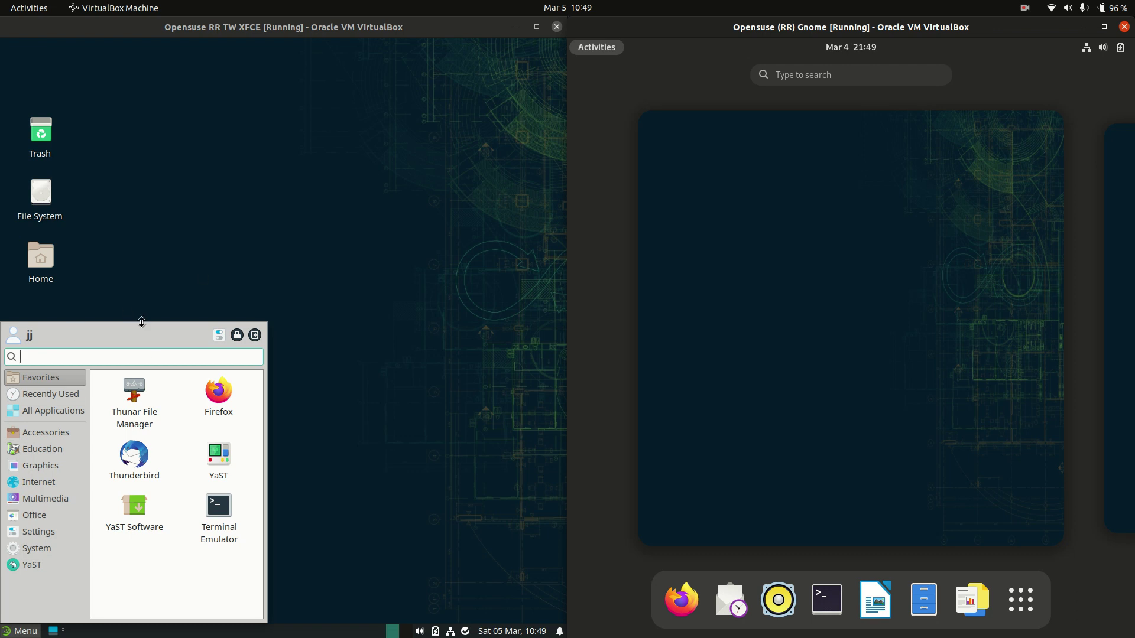
Step: Browse the XFCE menu's All Applications, Favourites, Accessories, Graphics, Internet, Multimedia, Office and Settings categories
{"action": "left_click", "coordinate": [53, 411]}
{"action": "left_click", "coordinate": [40, 377]}
{"action": "left_click", "coordinate": [64, 434]}
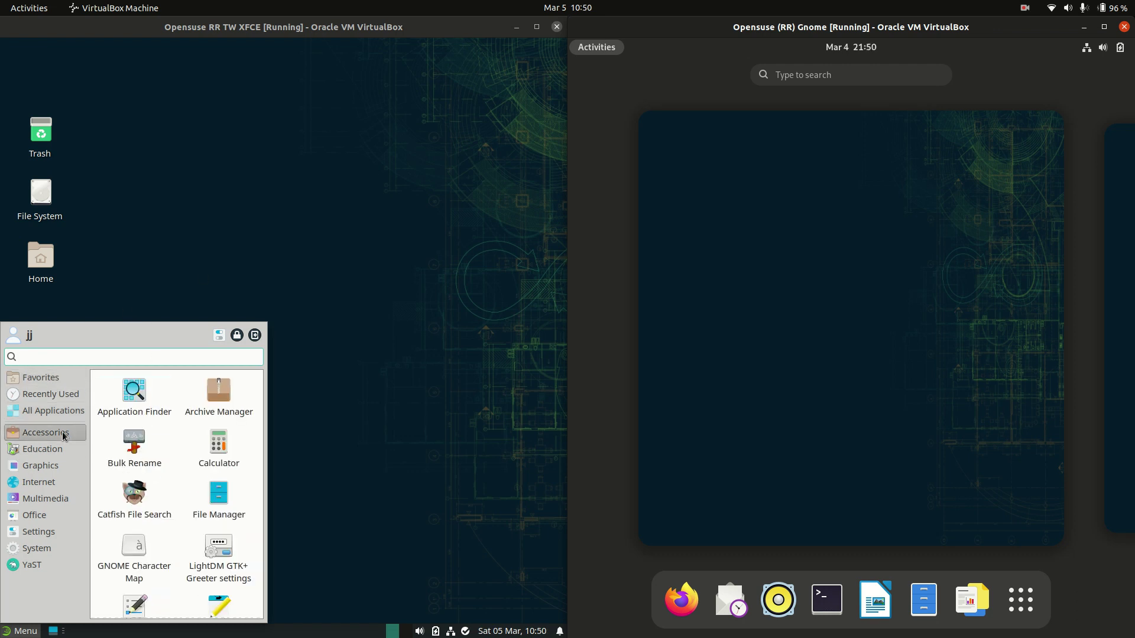
{"action": "left_click", "coordinate": [56, 464]}
{"action": "left_click", "coordinate": [53, 482]}
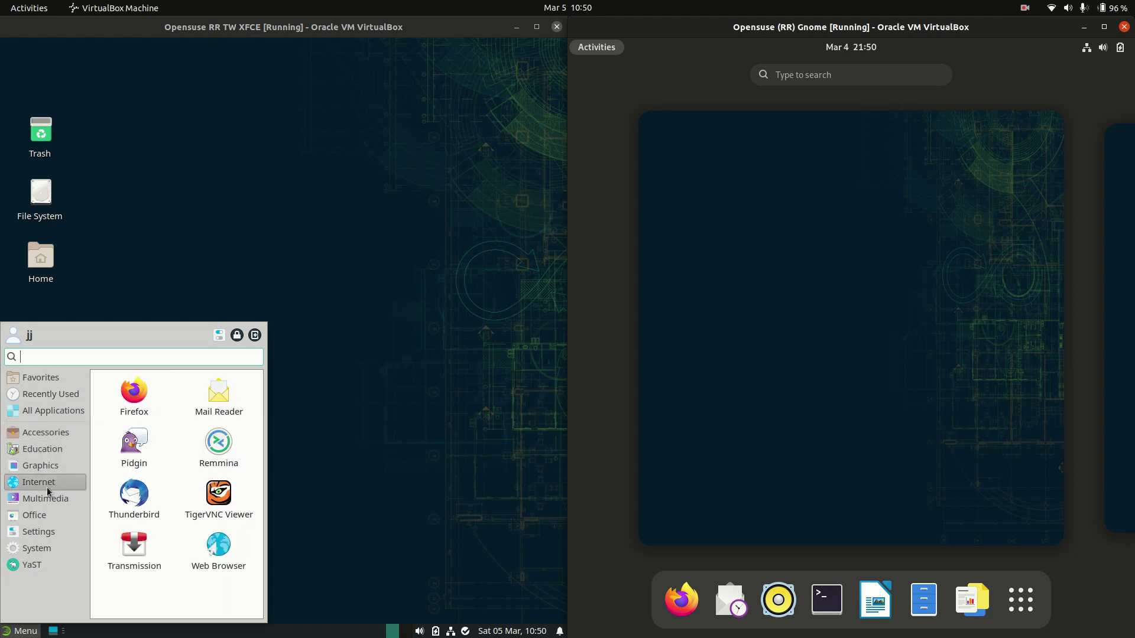
{"action": "left_click", "coordinate": [51, 498]}
{"action": "left_click", "coordinate": [46, 517]}
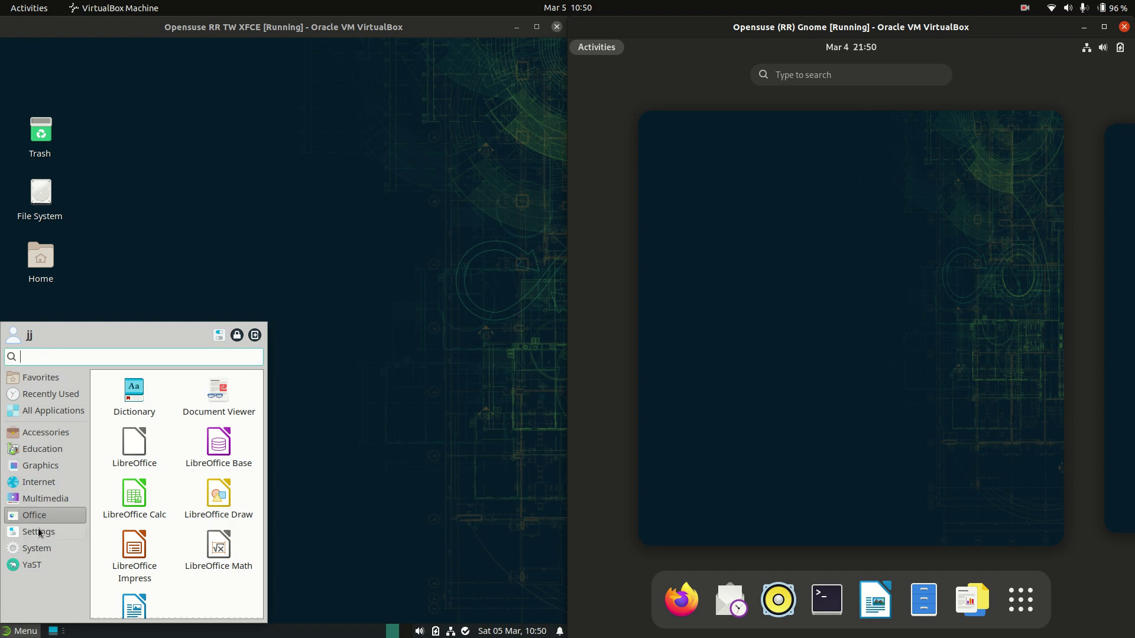
{"action": "left_click", "coordinate": [39, 532]}
Step: Revisit Office, Multimedia, Internet, Graphics and Education, settle on Graphics, then close the menu
{"action": "left_click", "coordinate": [41, 516]}
{"action": "left_click", "coordinate": [44, 499]}
{"action": "left_click", "coordinate": [44, 484]}
{"action": "left_click", "coordinate": [52, 500]}
{"action": "left_click", "coordinate": [43, 468]}
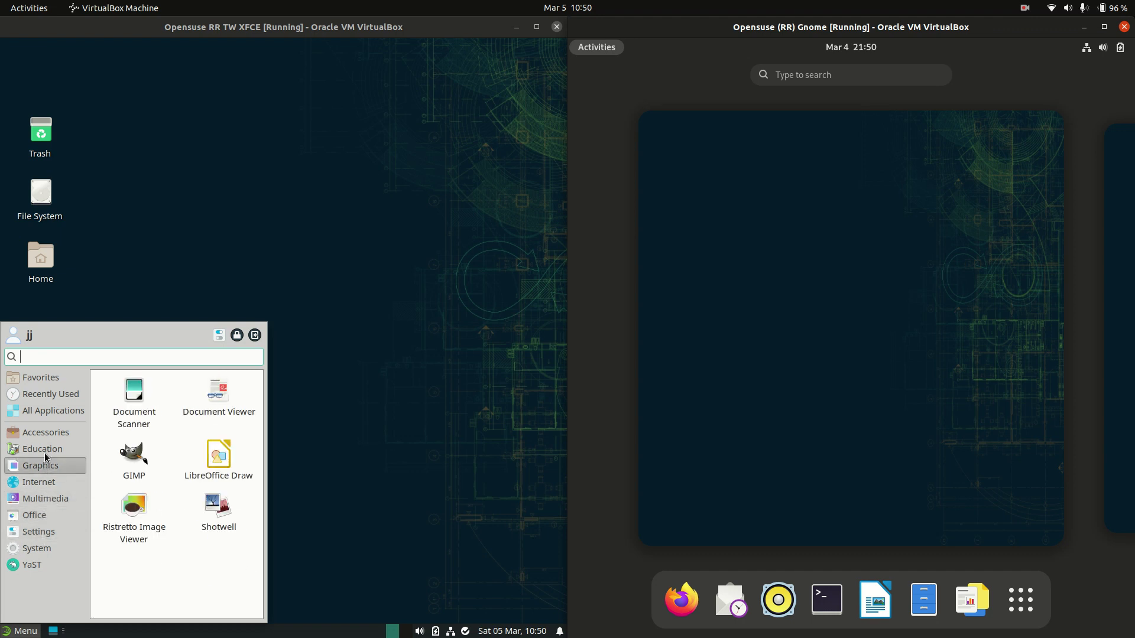
{"action": "left_click", "coordinate": [44, 453]}
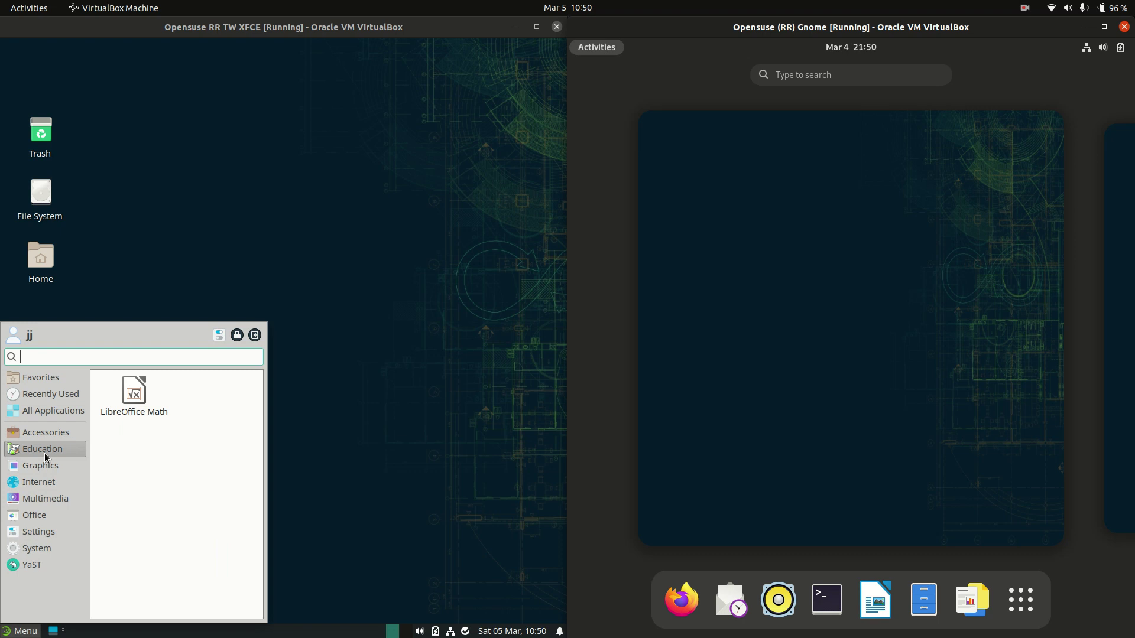
{"action": "left_click", "coordinate": [34, 469]}
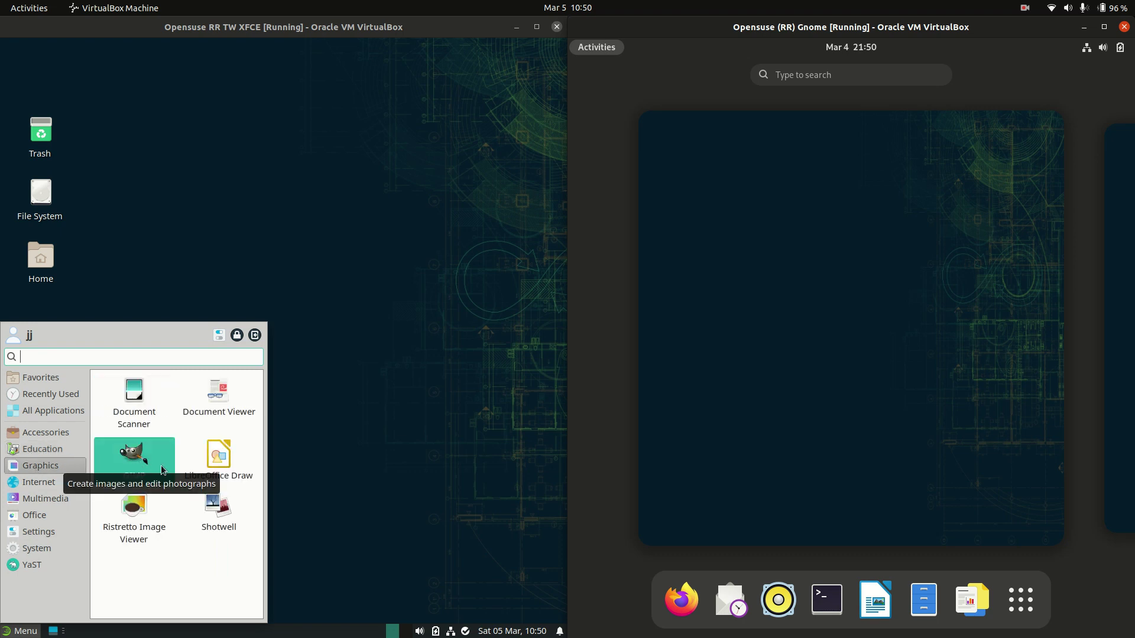
{"action": "left_click", "coordinate": [366, 296]}
Step: Show and dismiss the XFCE desktop menu, then the GNOME desktop menu, and reopen GNOME Activities
{"action": "right_click", "coordinate": [408, 211]}
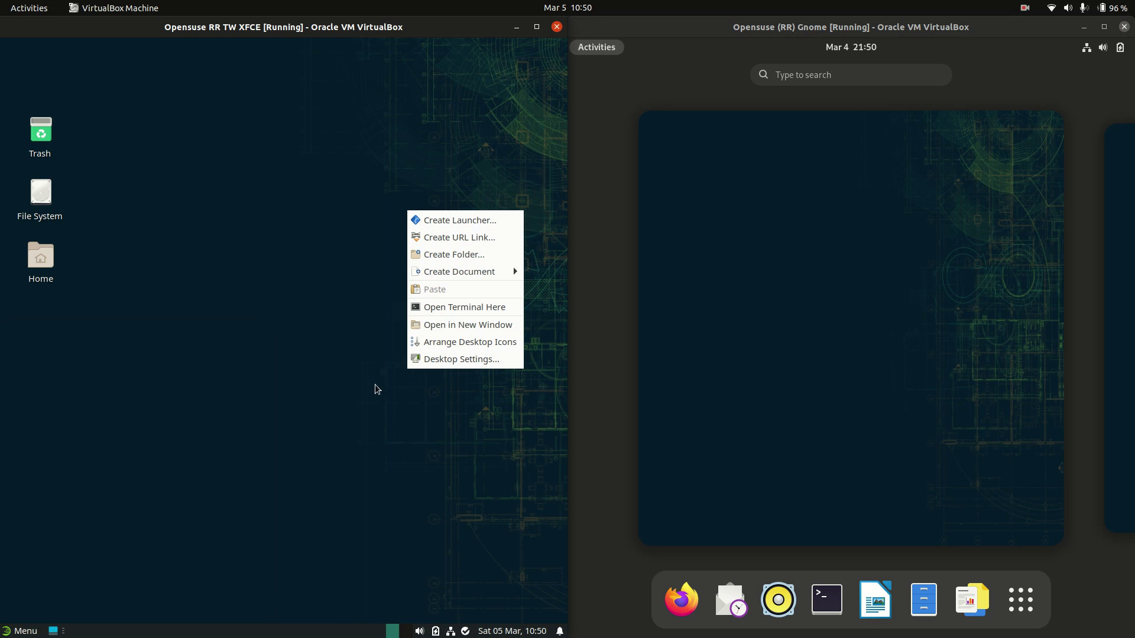
{"action": "left_click", "coordinate": [294, 285]}
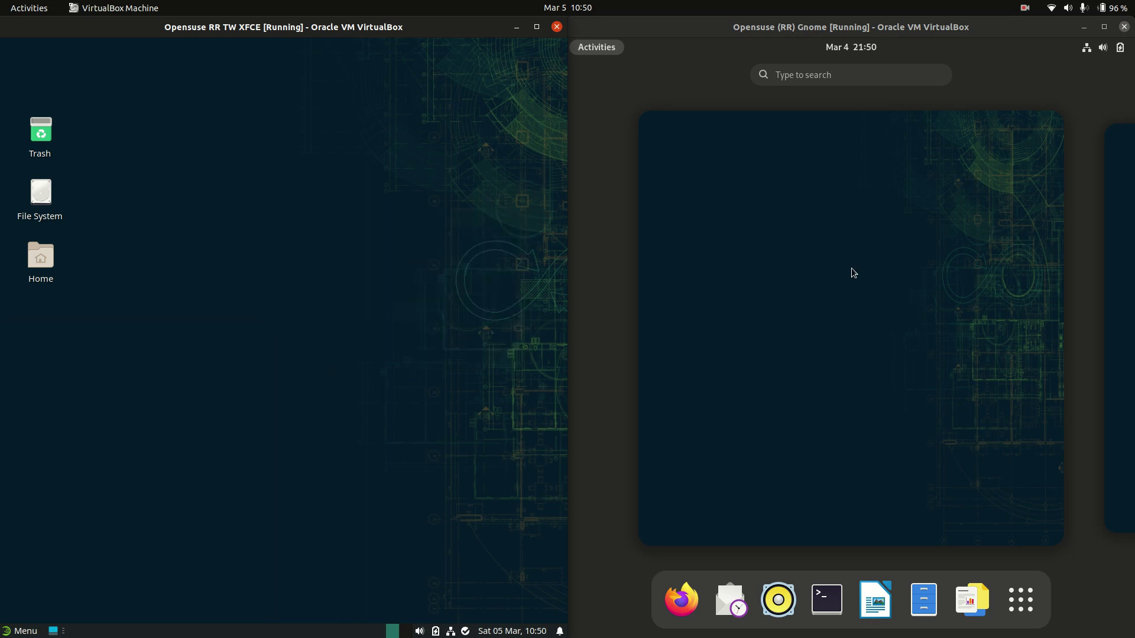
{"action": "left_click", "coordinate": [851, 267]}
{"action": "right_click", "coordinate": [842, 235]}
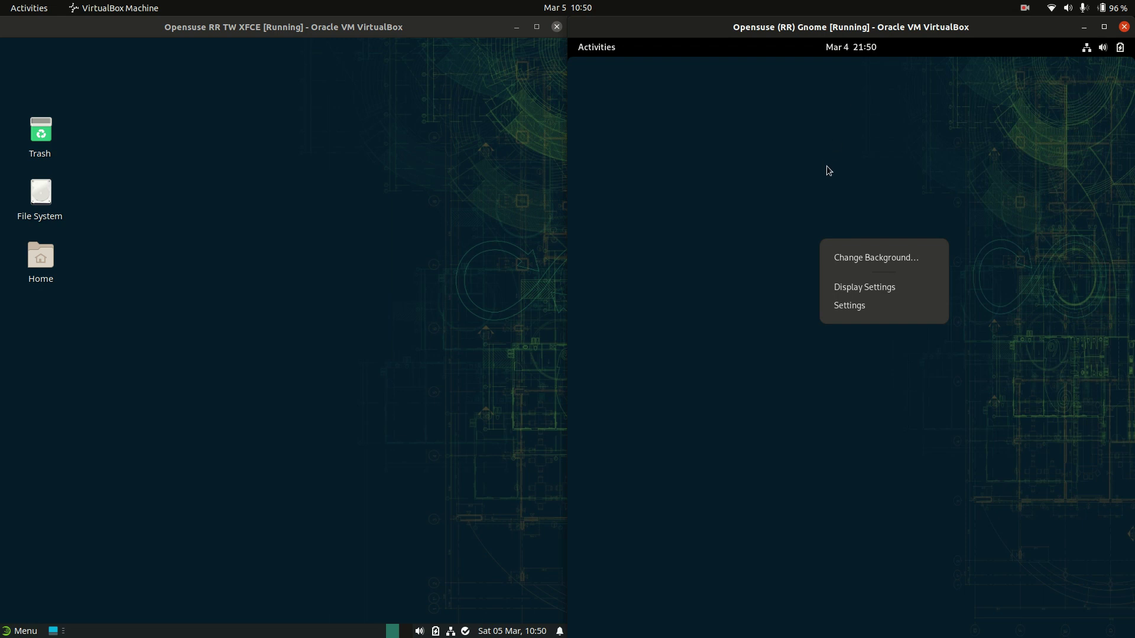
{"action": "left_click", "coordinate": [626, 429]}
{"action": "left_click", "coordinate": [591, 51]}
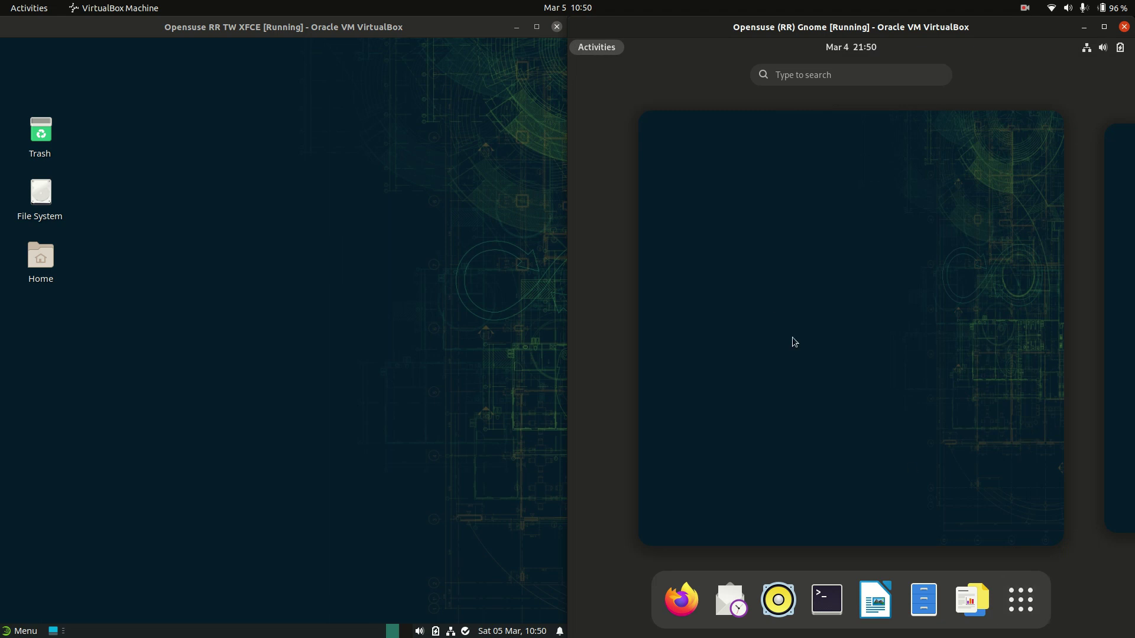
Step: Show the full GNOME application grid and scroll through its pages
{"action": "left_click", "coordinate": [597, 48]}
{"action": "left_click", "coordinate": [597, 47]}
{"action": "left_click", "coordinate": [1024, 611]}
{"action": "scroll", "coordinate": [890, 390], "scroll_direction": "down", "scroll_amount": 1}
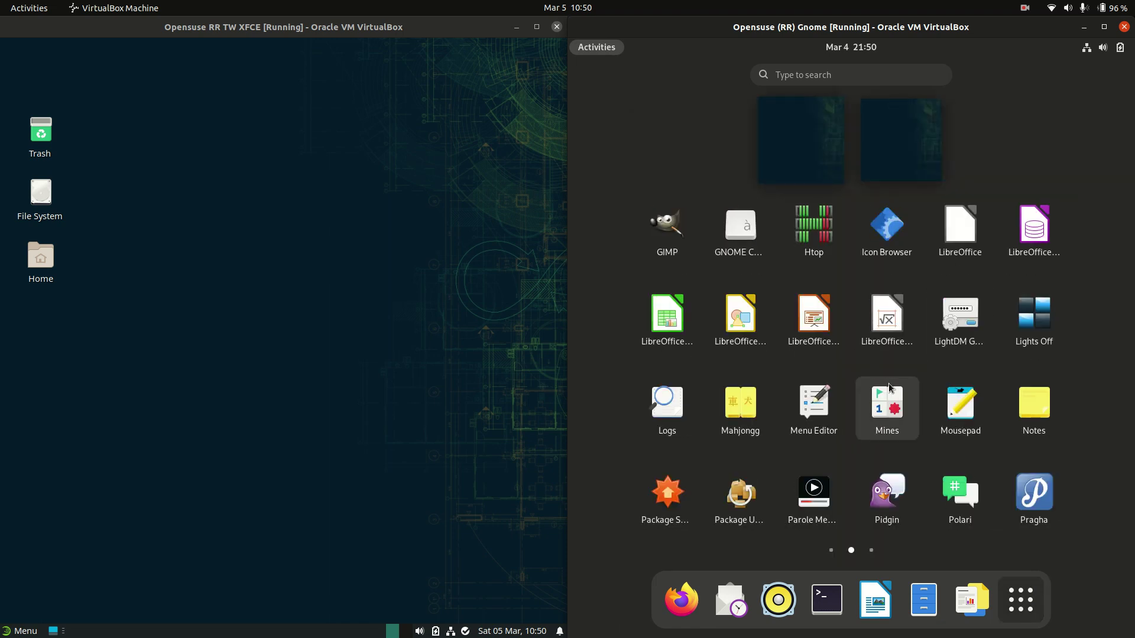
{"action": "scroll", "coordinate": [889, 390], "scroll_direction": "down", "scroll_amount": 1}
Step: Check the XFCE menu's Education and Accessories categories, then close the menu
{"action": "left_click", "coordinate": [20, 630]}
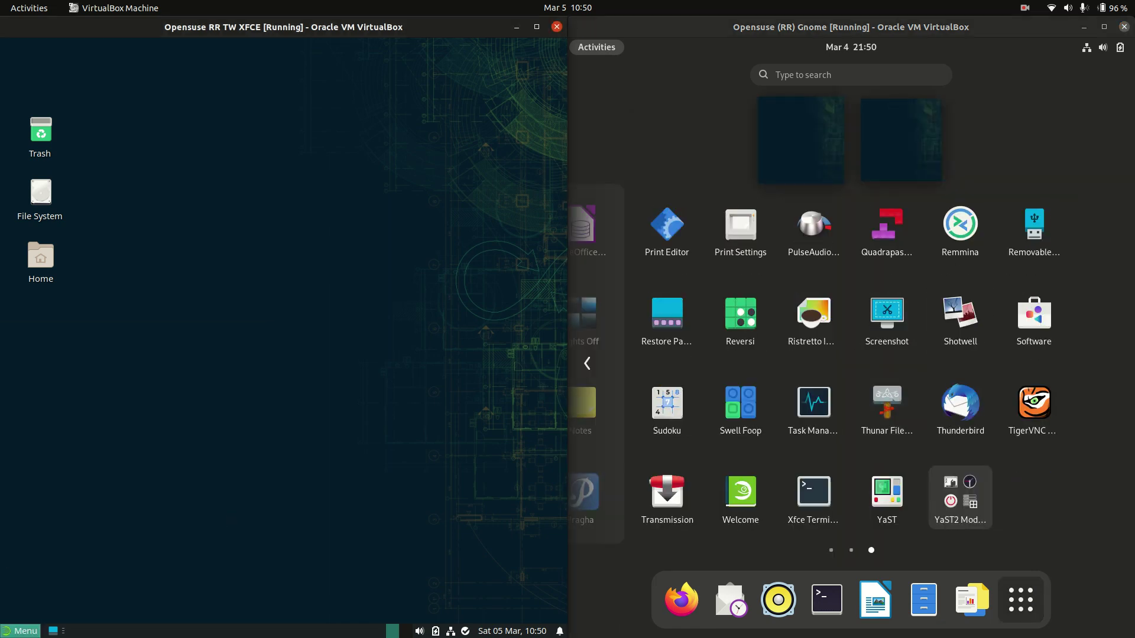
{"action": "left_click", "coordinate": [49, 447]}
{"action": "left_click", "coordinate": [48, 439]}
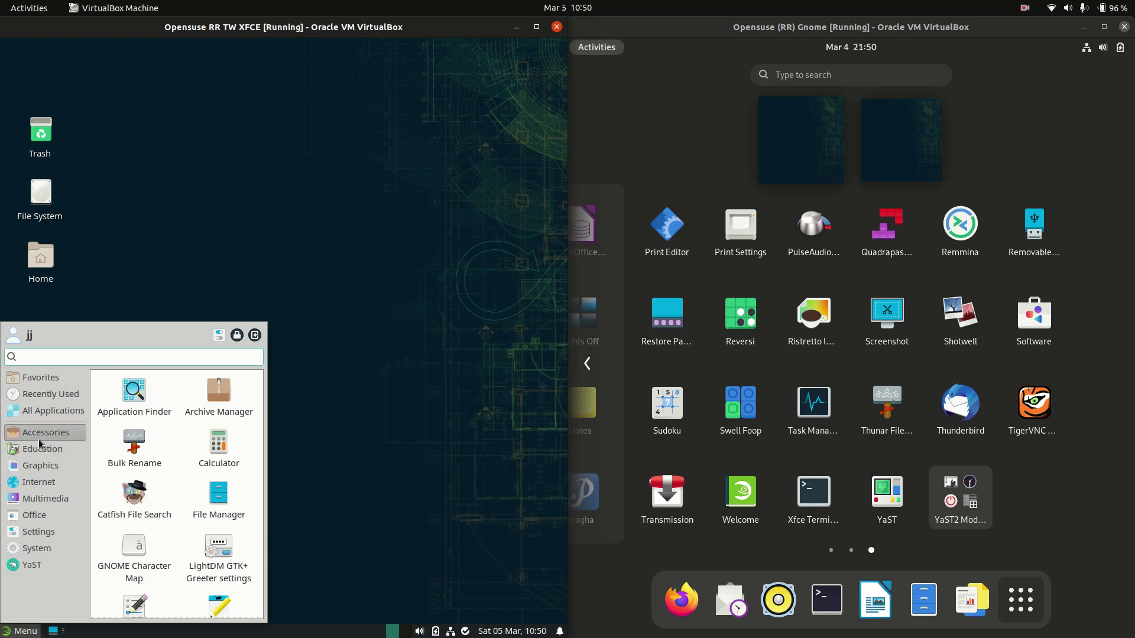
{"action": "left_click", "coordinate": [35, 451]}
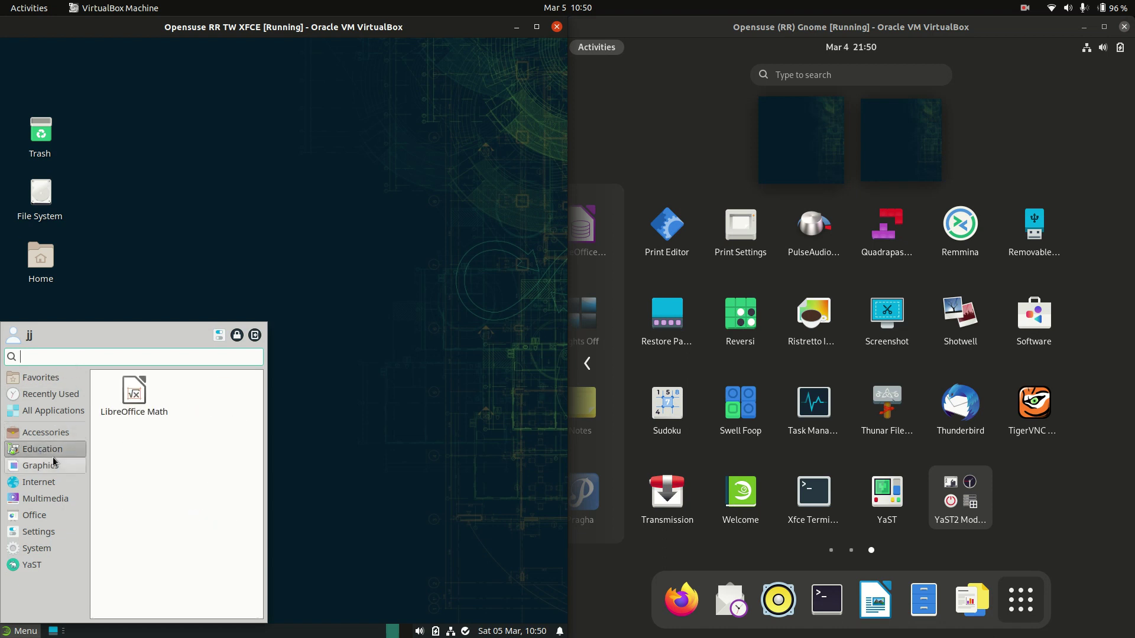
{"action": "mouse_move", "coordinate": [46, 498]}
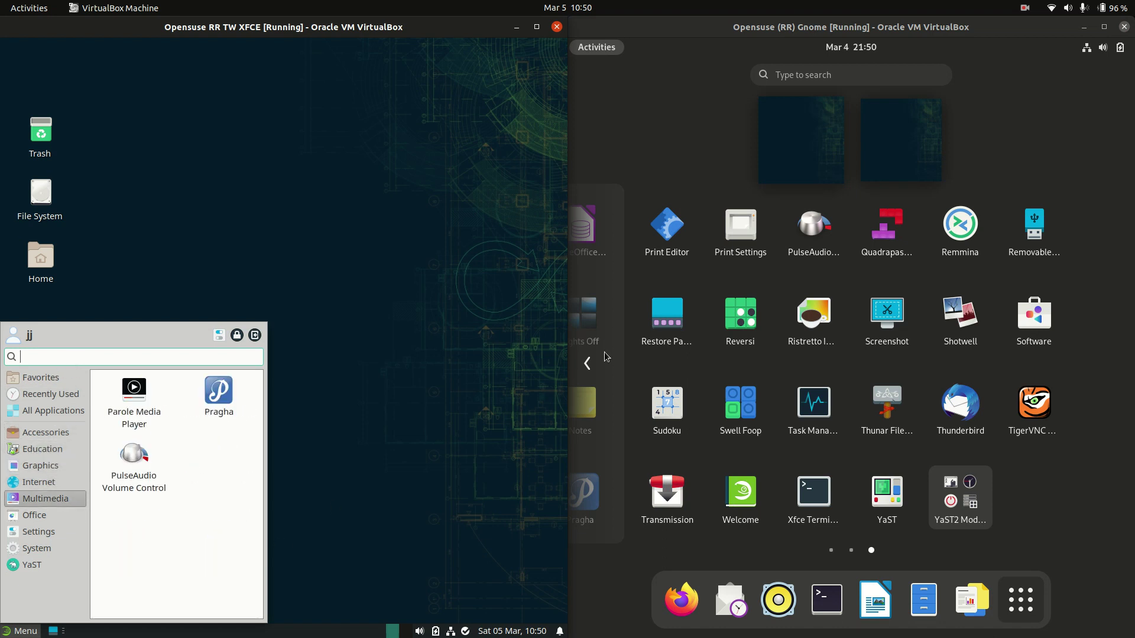
{"action": "left_click", "coordinate": [394, 306]}
Step: Close the GNOME app grid and Activities overview, returning both VMs to their desktops
{"action": "left_click", "coordinate": [1043, 124]}
{"action": "left_click", "coordinate": [1035, 131]}
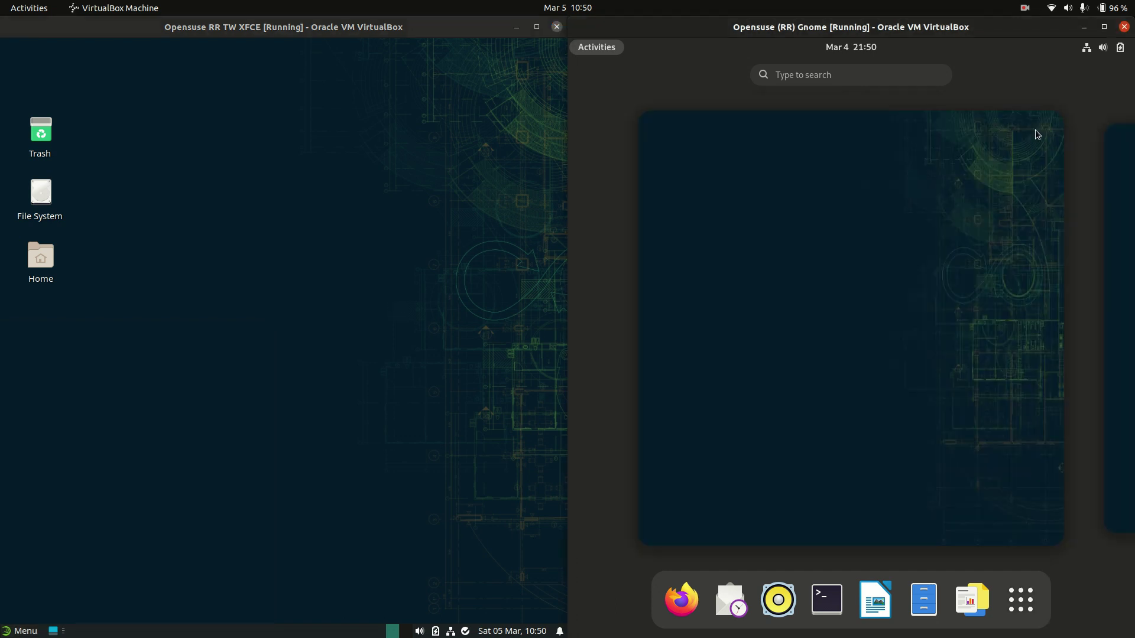
{"action": "left_click", "coordinate": [875, 219]}
{"action": "left_click_drag", "start_coordinate": [373, 171], "coordinate": [523, 248]}
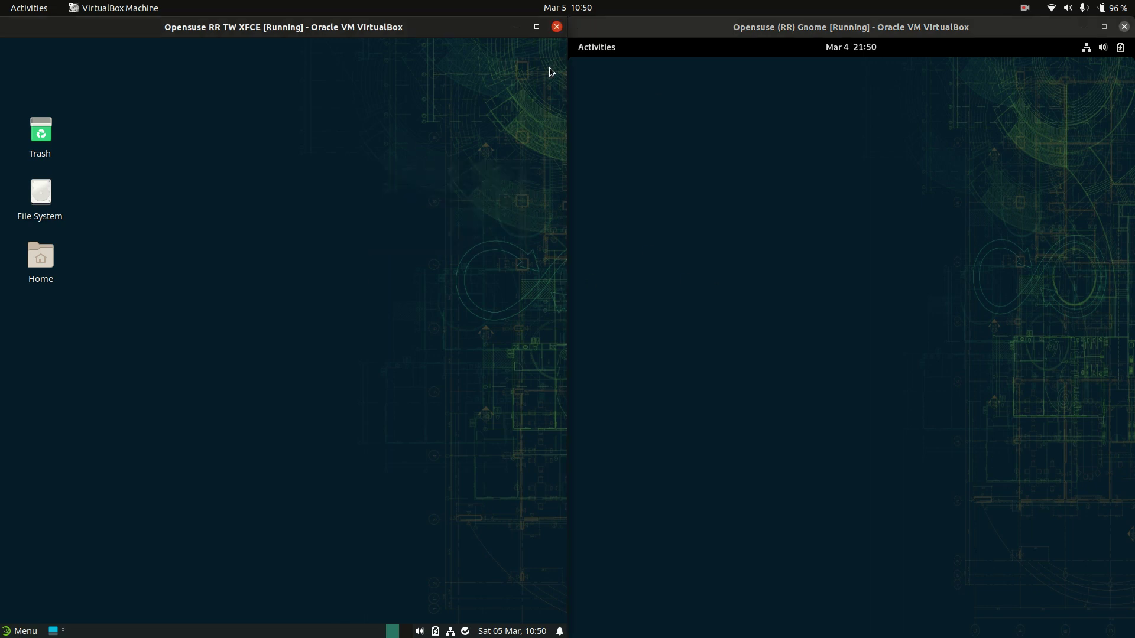
{"action": "left_click", "coordinate": [1065, 251]}
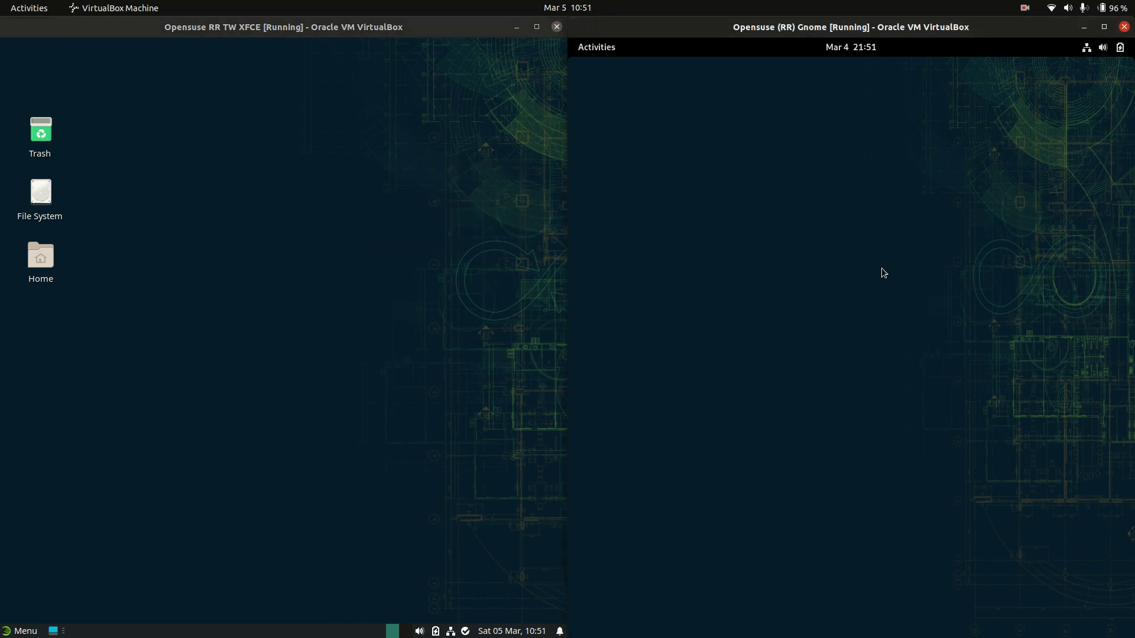
{"action": "left_click", "coordinate": [226, 282]}
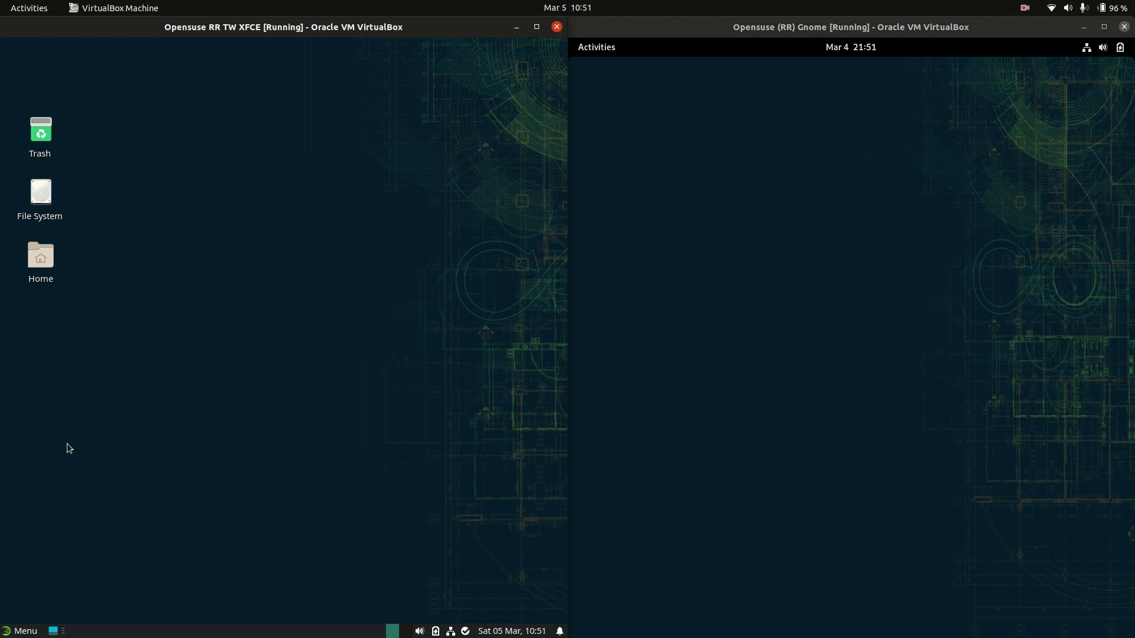
Step: Launch a terminal in the XFCE VM and another from the GNOME dash
{"action": "left_click_drag", "start_coordinate": [320, 226], "coordinate": [549, 436]}
{"action": "key", "text": "super"}
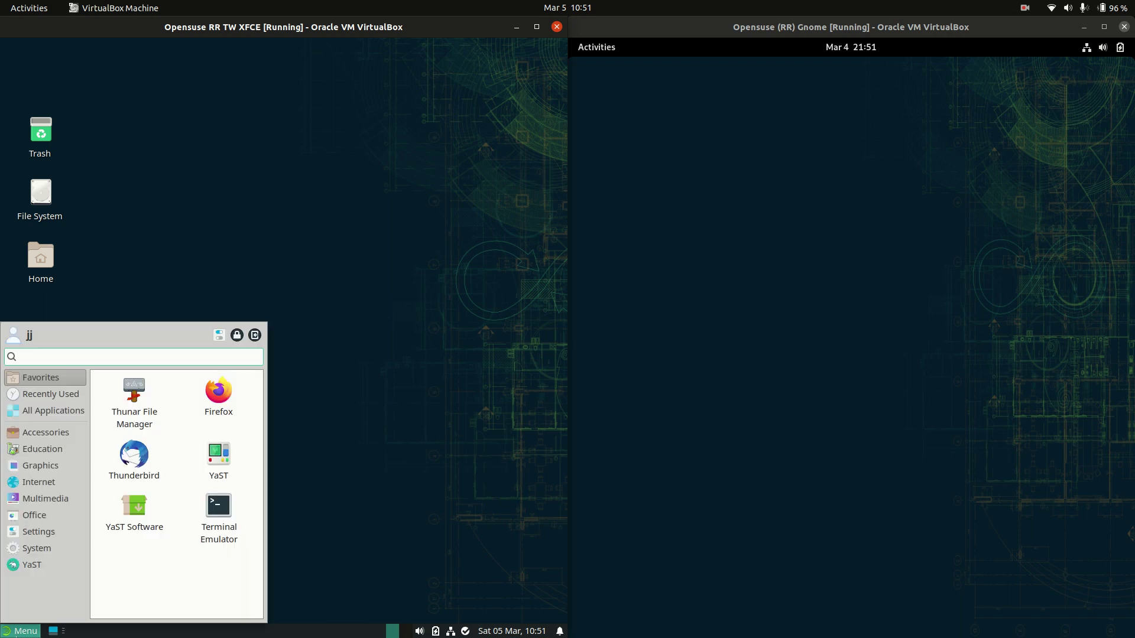
{"action": "left_click", "coordinate": [254, 499]}
{"action": "left_click", "coordinate": [740, 253]}
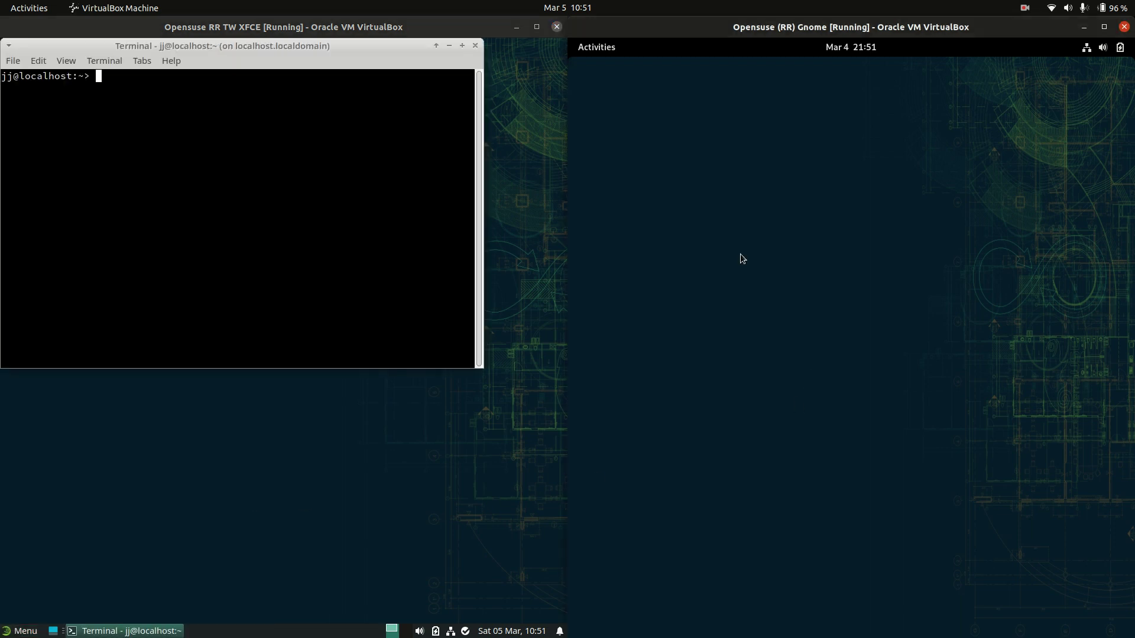
{"action": "left_click", "coordinate": [611, 49]}
{"action": "left_click", "coordinate": [826, 599]}
Step: Run htop in the XFCE terminal, find it missing, and close the terminal
{"action": "left_click", "coordinate": [239, 113]}
{"action": "type", "text": "htop"}
{"action": "key", "text": "Return"}
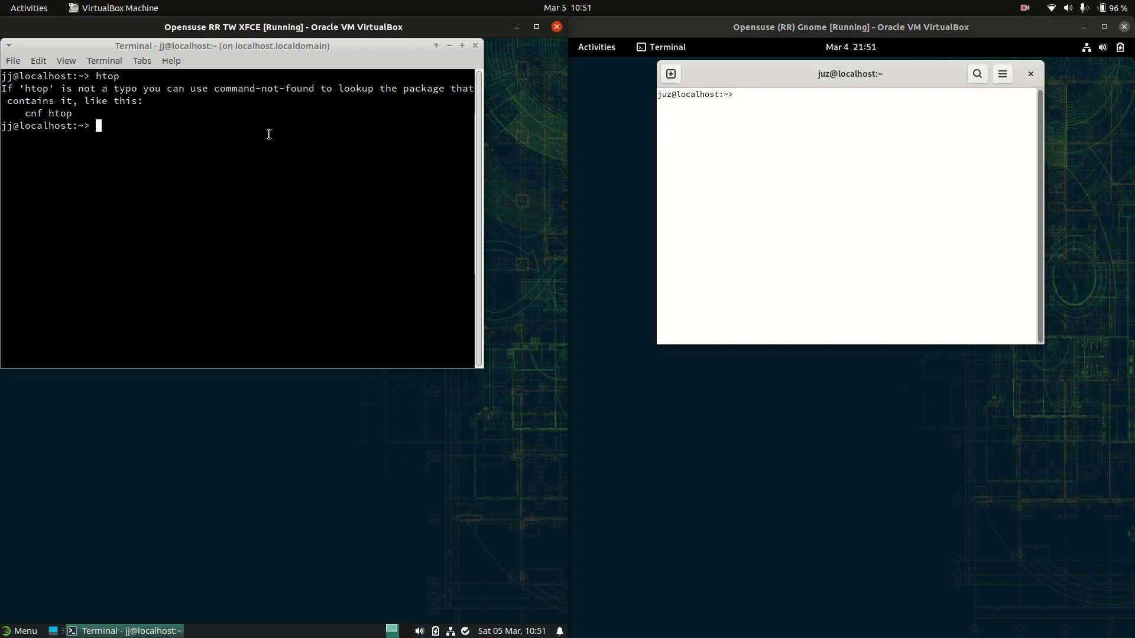
{"action": "left_click", "coordinate": [474, 45]}
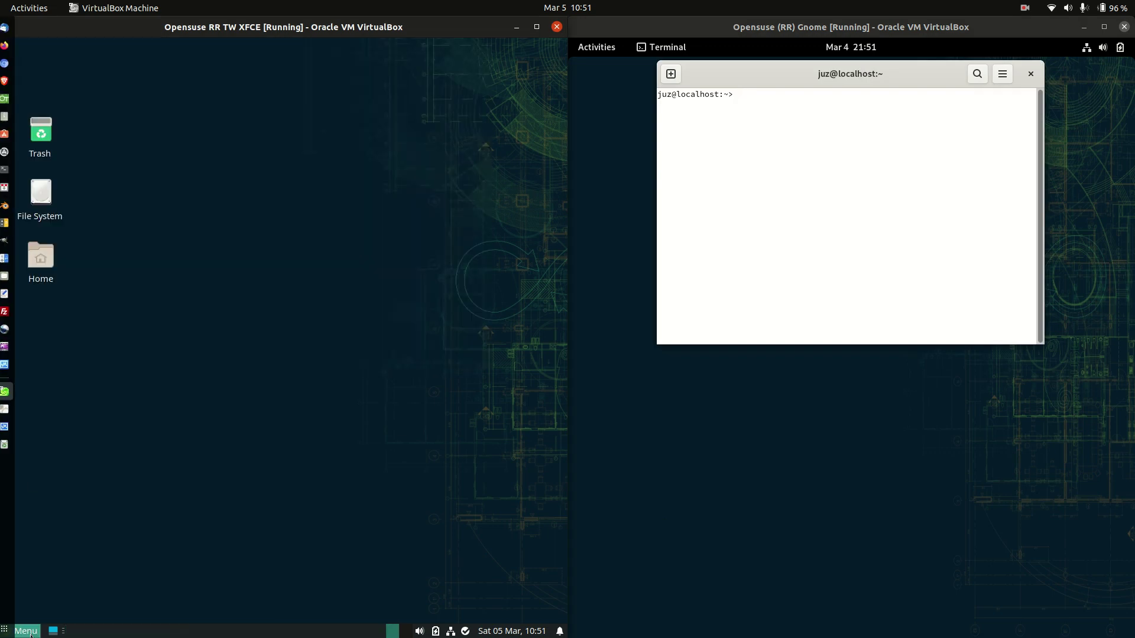
Step: Search the XFCE Whisker menu for 'system' and launch Task Manager from the results
{"action": "left_click", "coordinate": [26, 631]}
{"action": "type", "text": "system"}
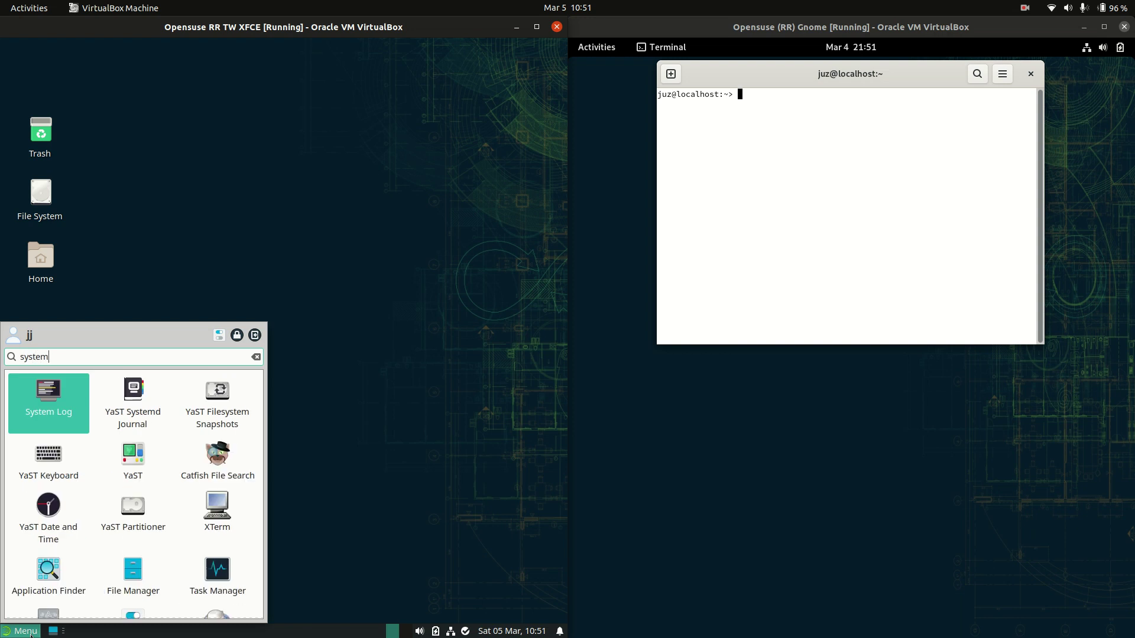
{"action": "key", "text": "Down"}
{"action": "key", "text": "Down"}
{"action": "key", "text": "Right"}
{"action": "key", "text": "Right"}
{"action": "key", "text": "Down"}
{"action": "key", "text": "Return"}
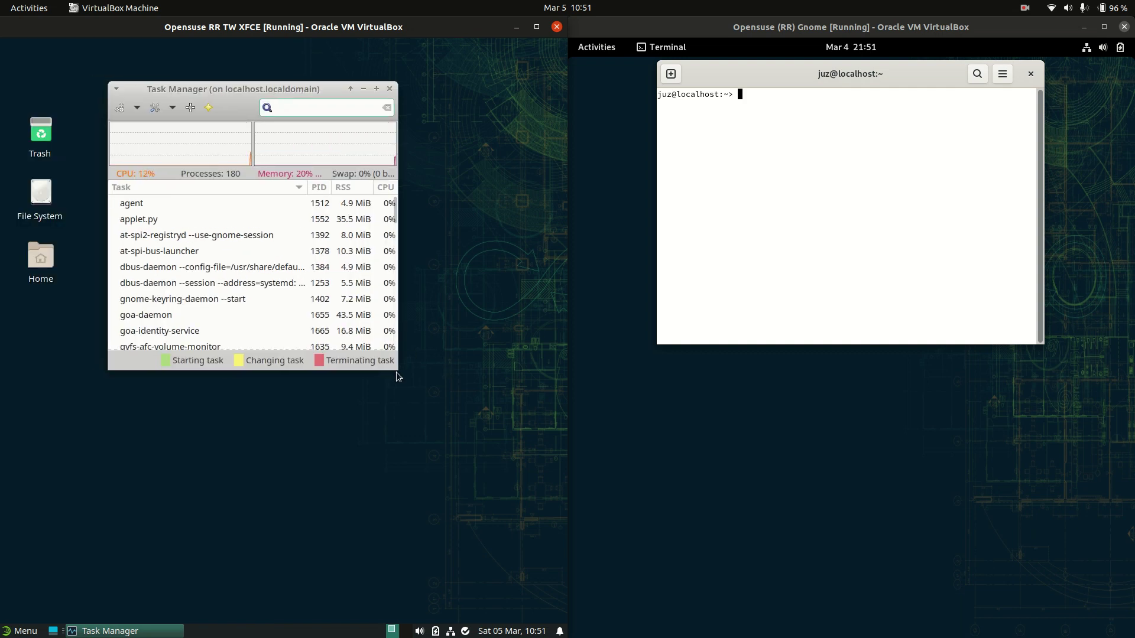
Step: Move the GNOME terminal aside, close it, and open Activities to search for apps
{"action": "left_click_drag", "start_coordinate": [782, 68], "coordinate": [1046, 111]}
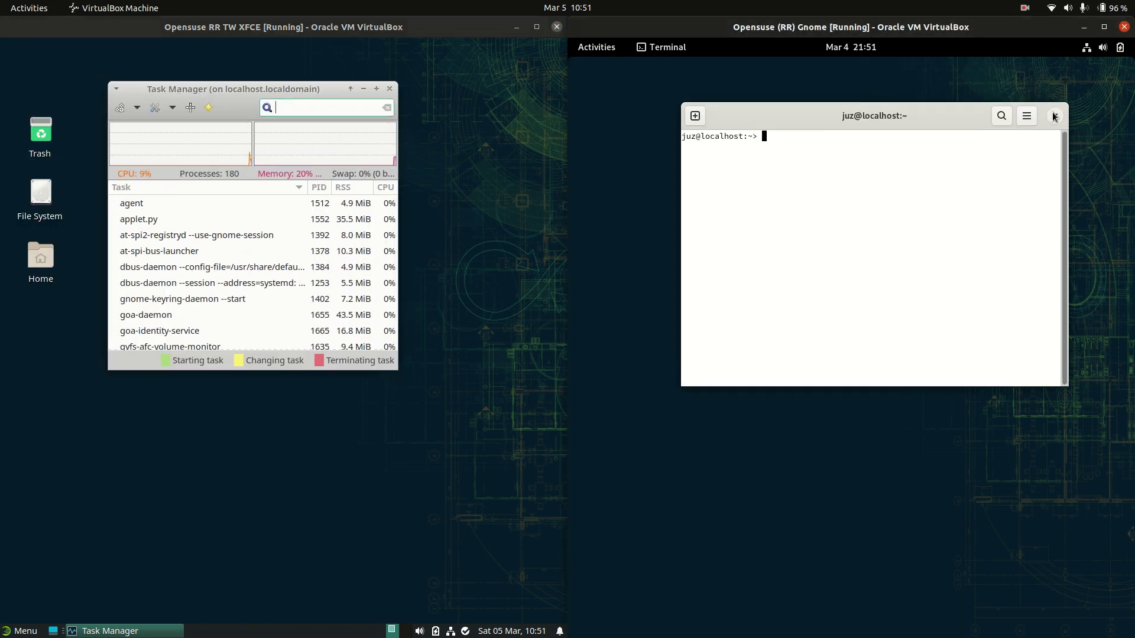
{"action": "left_click", "coordinate": [1053, 117]}
{"action": "left_click", "coordinate": [602, 53]}
Step: Launch System Monitor via a 'system' search, view Resources and File Systems, then move and enlarge it
{"action": "type", "text": "sy"}
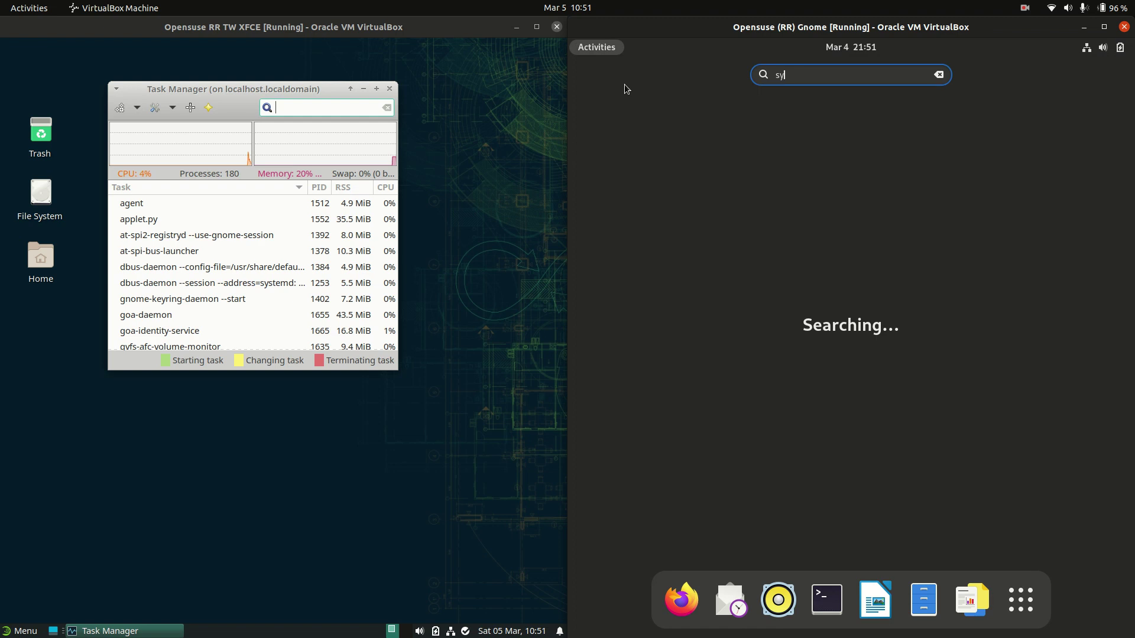
{"action": "type", "text": "stem"}
{"action": "left_click", "coordinate": [850, 133]}
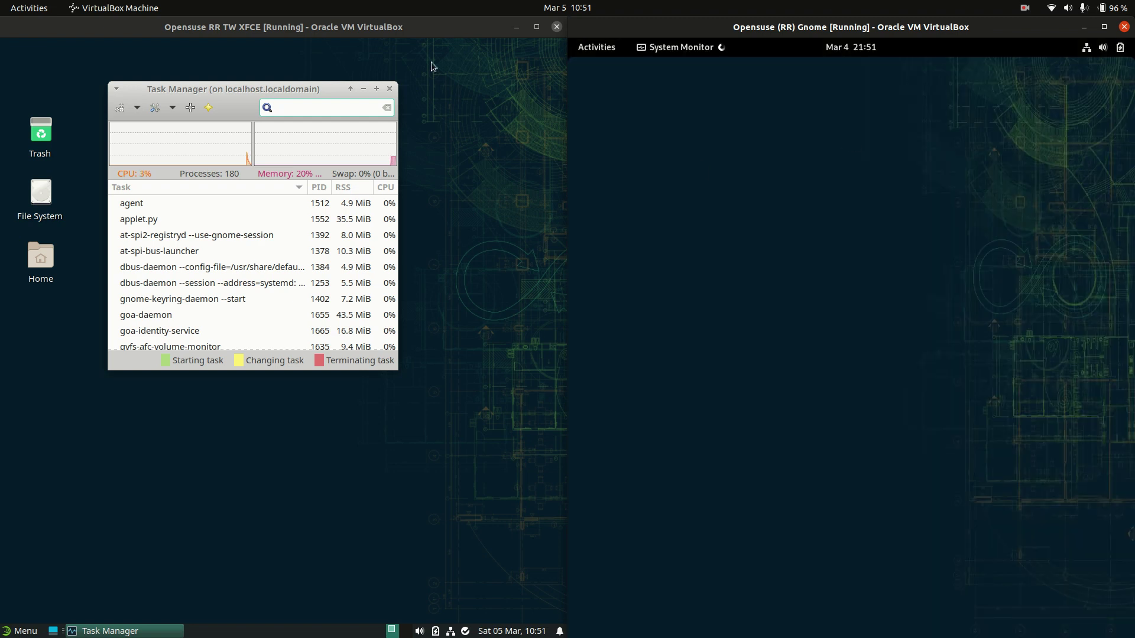
{"action": "left_click_drag", "start_coordinate": [281, 97], "coordinate": [276, 112]}
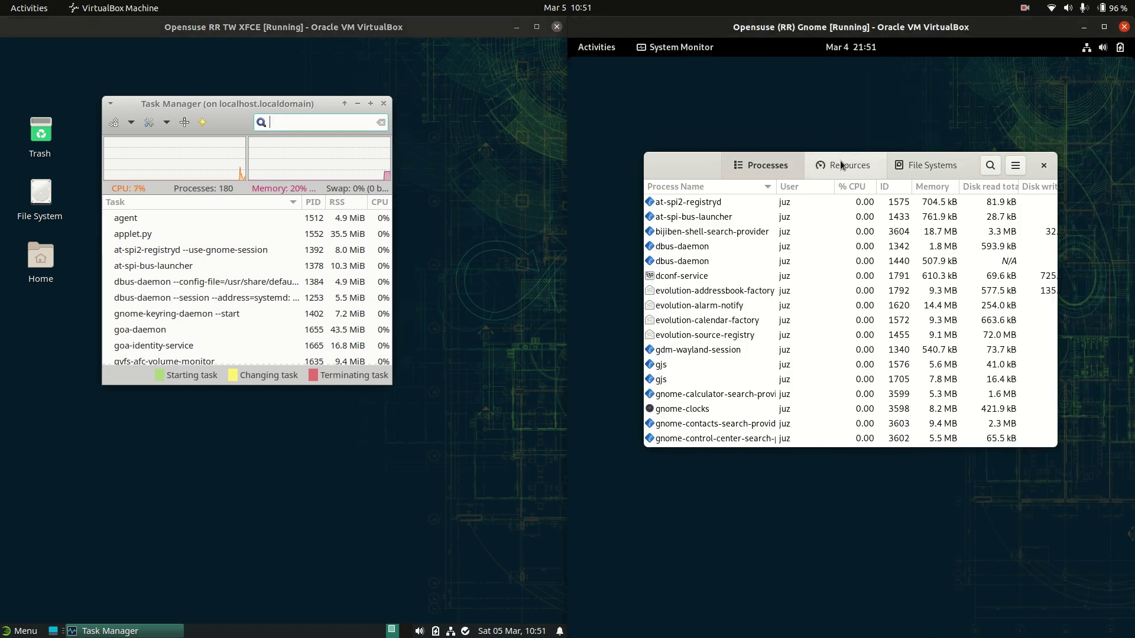
{"action": "left_click", "coordinate": [842, 165]}
{"action": "left_click", "coordinate": [932, 165]}
{"action": "left_click", "coordinate": [845, 165]}
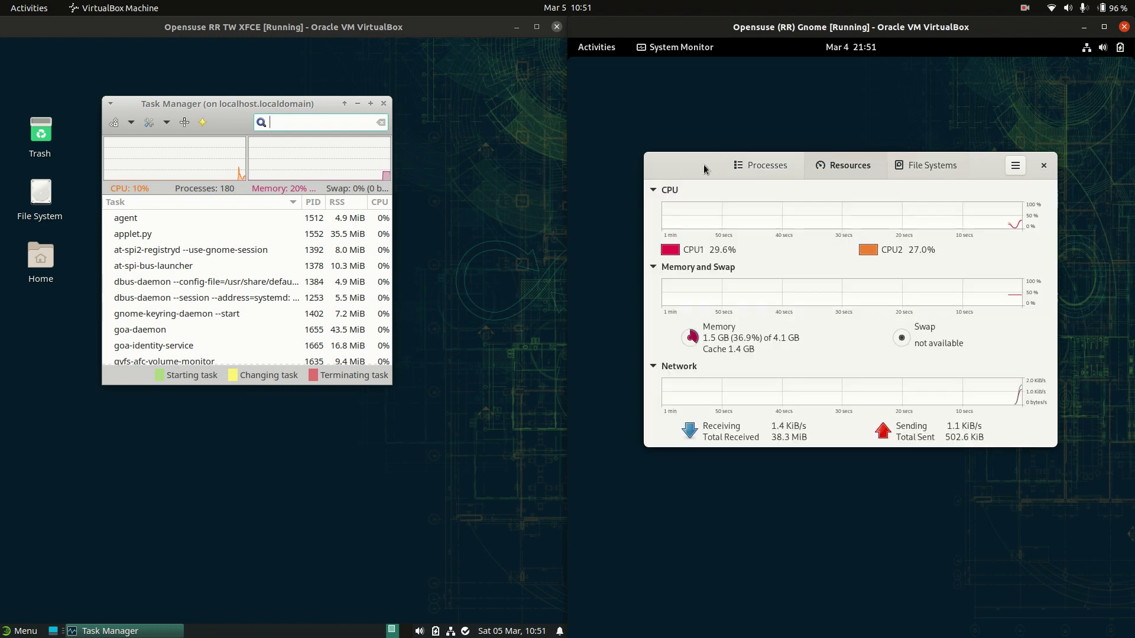
{"action": "left_click_drag", "start_coordinate": [703, 164], "coordinate": [667, 150]}
{"action": "left_click_drag", "start_coordinate": [1024, 449], "coordinate": [1049, 554]}
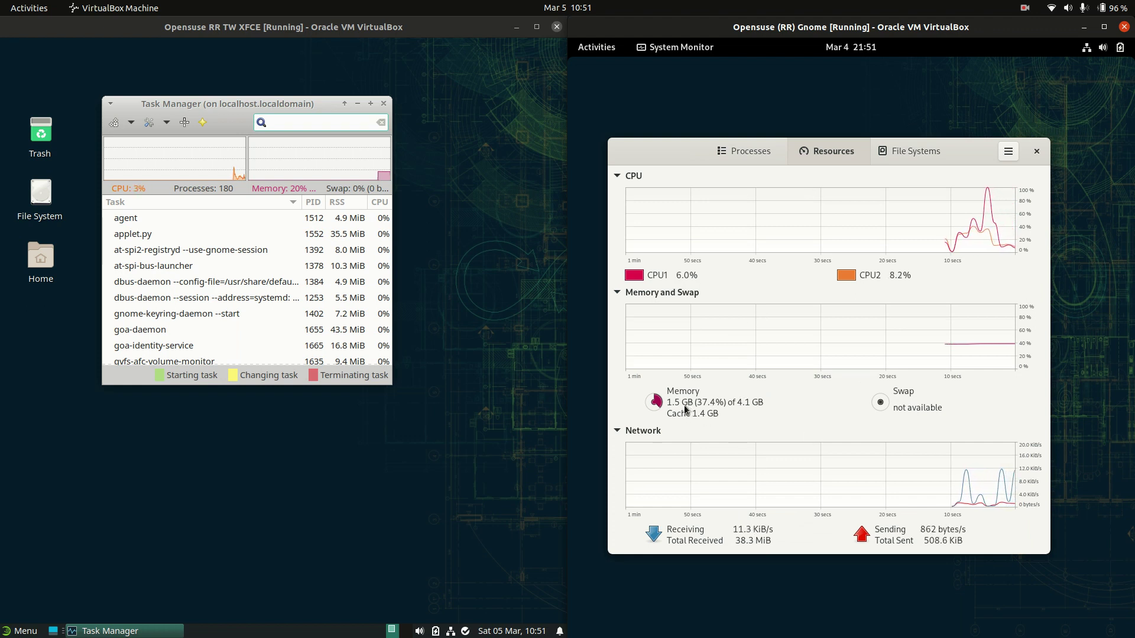
{"action": "left_click_drag", "start_coordinate": [631, 147], "coordinate": [697, 143]}
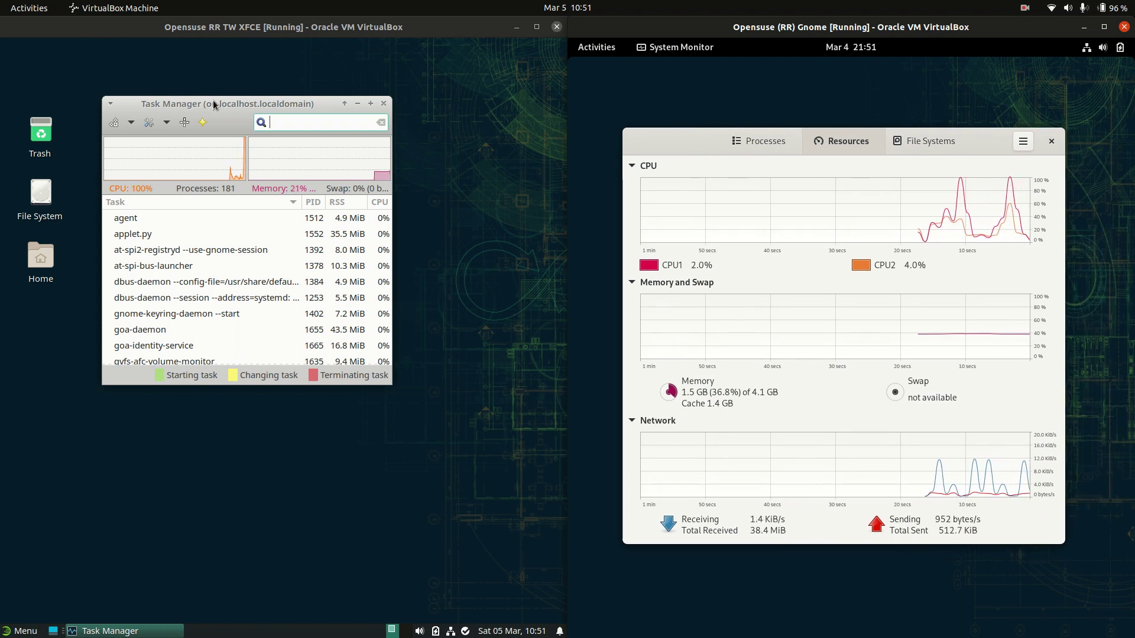
Step: Maximize the XFCE Task Manager, then reposition and close GNOME's System Monitor
{"action": "left_click_drag", "start_coordinate": [213, 104], "coordinate": [251, 104]}
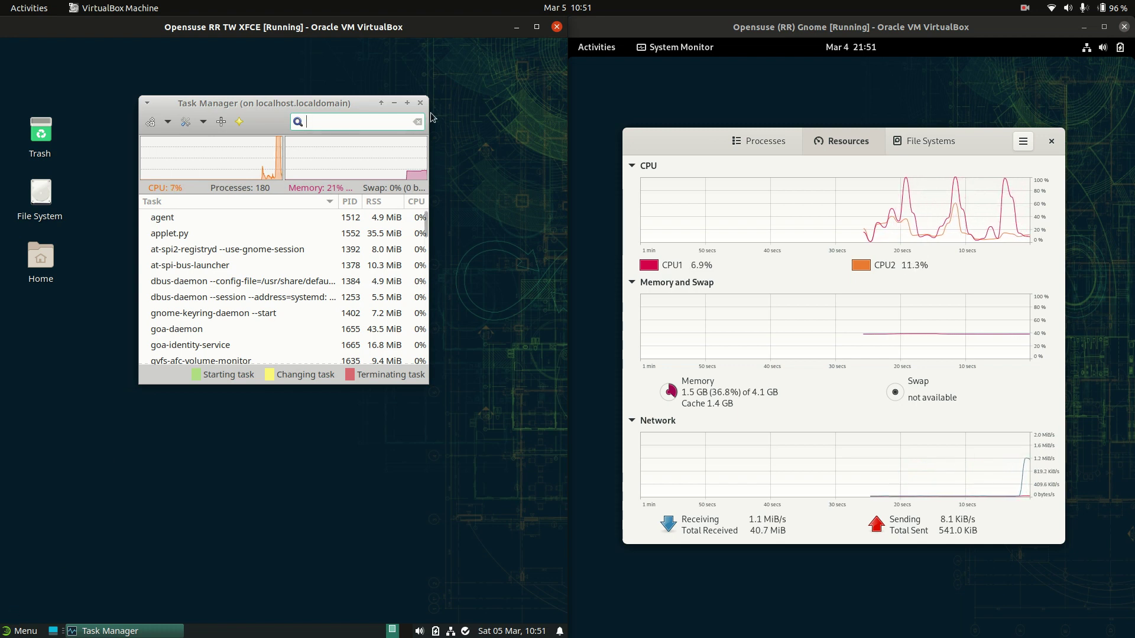
{"action": "left_click", "coordinate": [407, 103]}
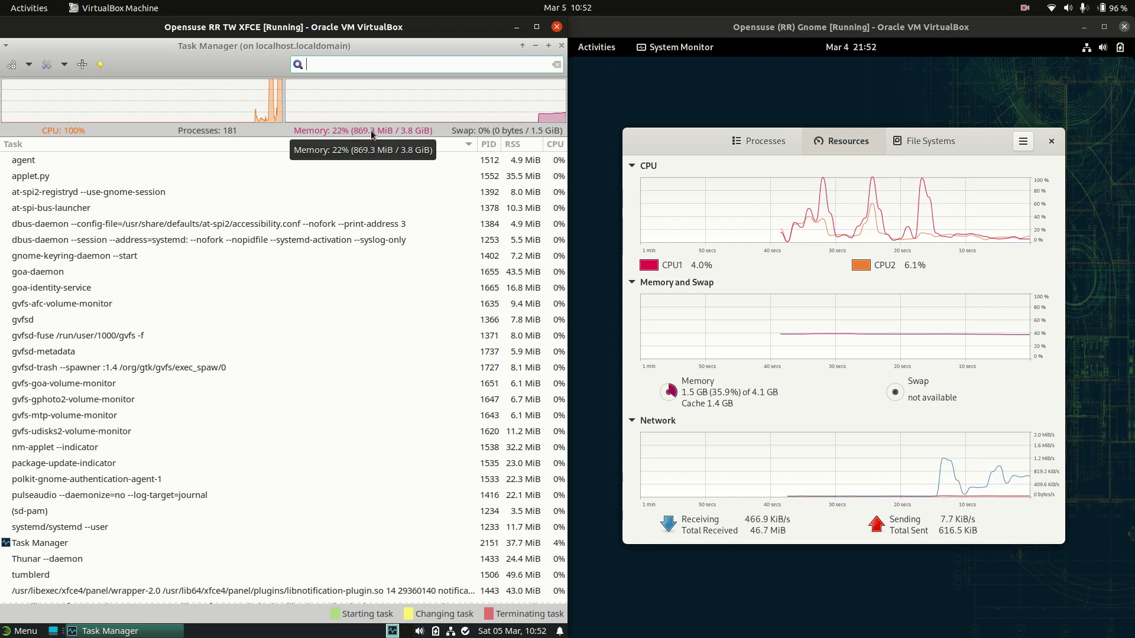
{"action": "left_click_drag", "start_coordinate": [988, 141], "coordinate": [997, 155]}
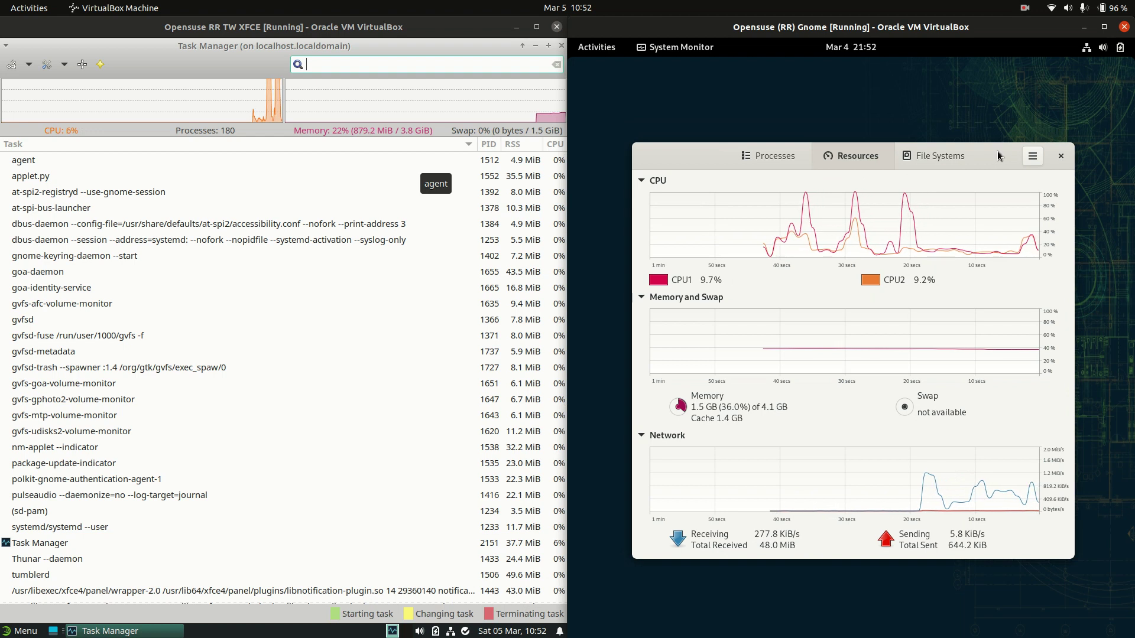
{"action": "left_click_drag", "start_coordinate": [991, 153], "coordinate": [1001, 145]}
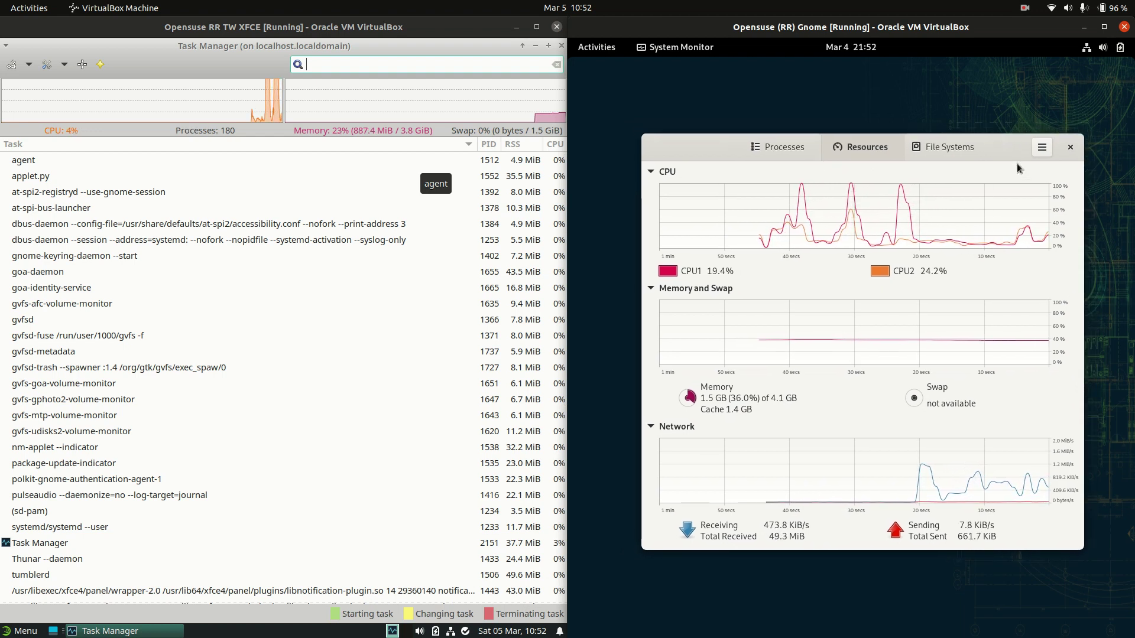
{"action": "left_click", "coordinate": [1070, 147]}
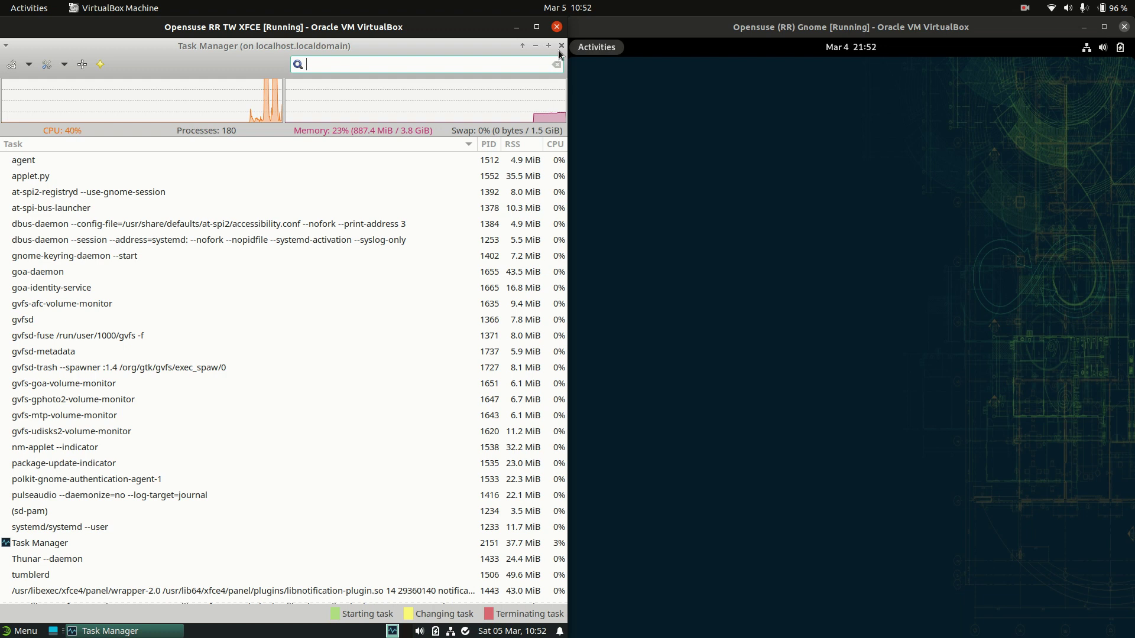
Step: Close the XFCE Task Manager and launch GNOME Files from the dock
{"action": "left_click", "coordinate": [559, 49]}
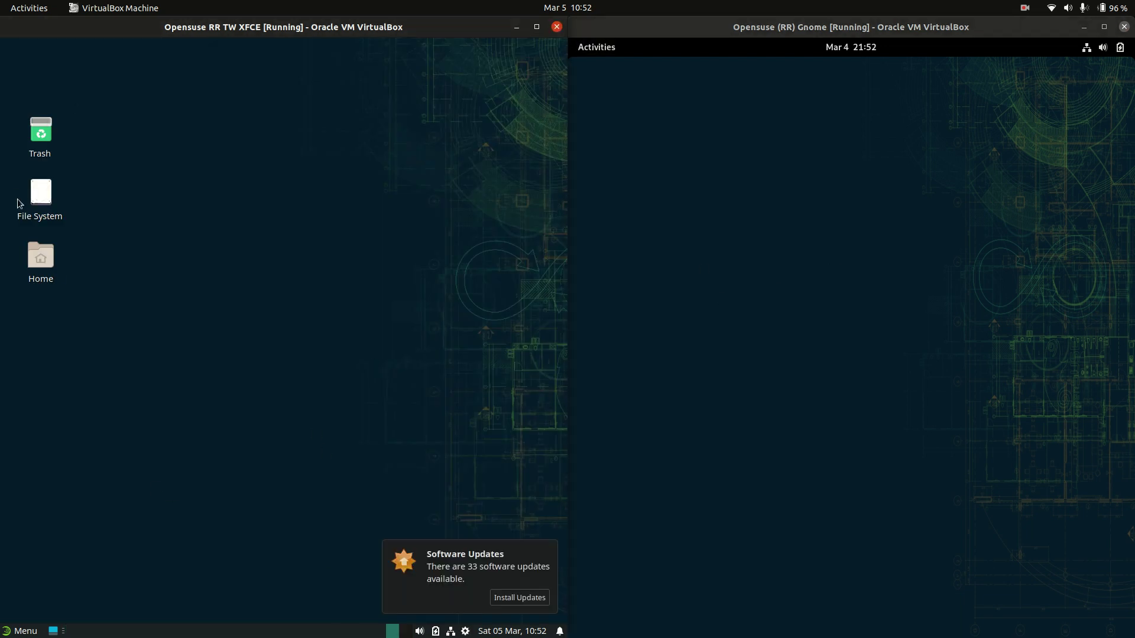
{"action": "left_click", "coordinate": [799, 282]}
{"action": "left_click", "coordinate": [598, 47]}
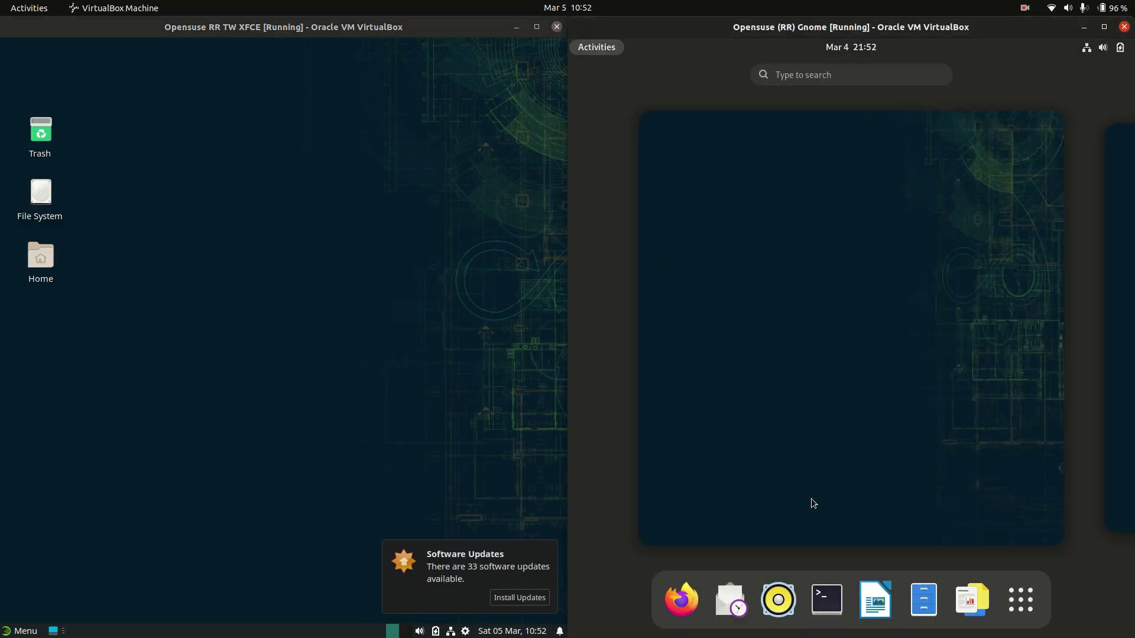
{"action": "left_click", "coordinate": [923, 600]}
Step: Open the XFCE Home folder from its desktop icon and arrange both file manager windows
{"action": "left_click", "coordinate": [286, 282]}
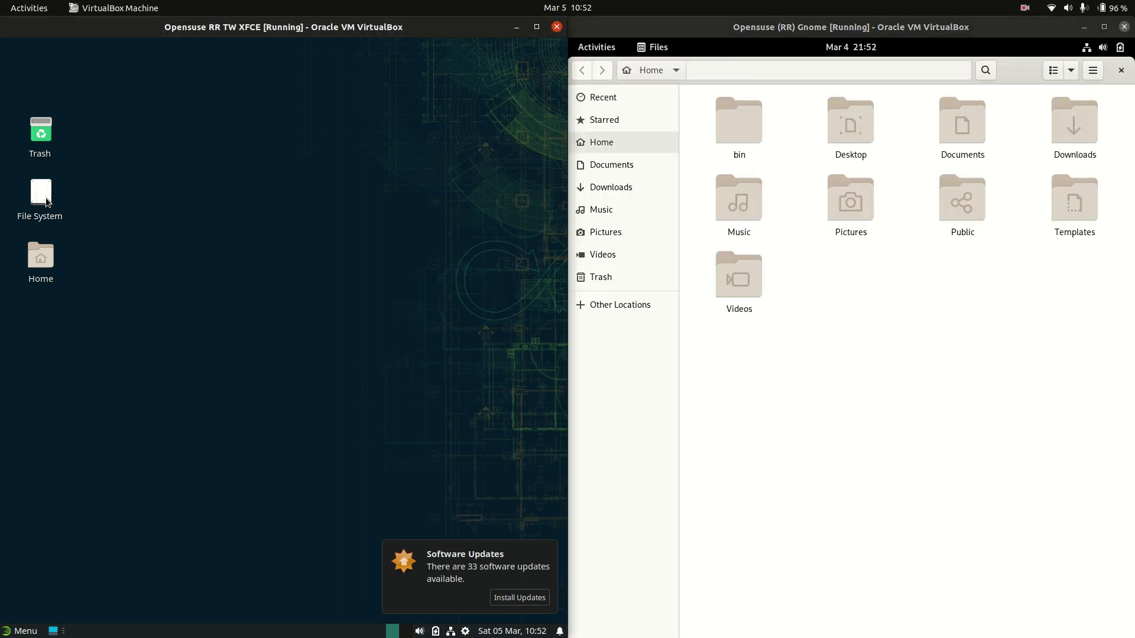
{"action": "double_click", "coordinate": [40, 255]}
{"action": "left_click_drag", "start_coordinate": [277, 54], "coordinate": [360, 137]}
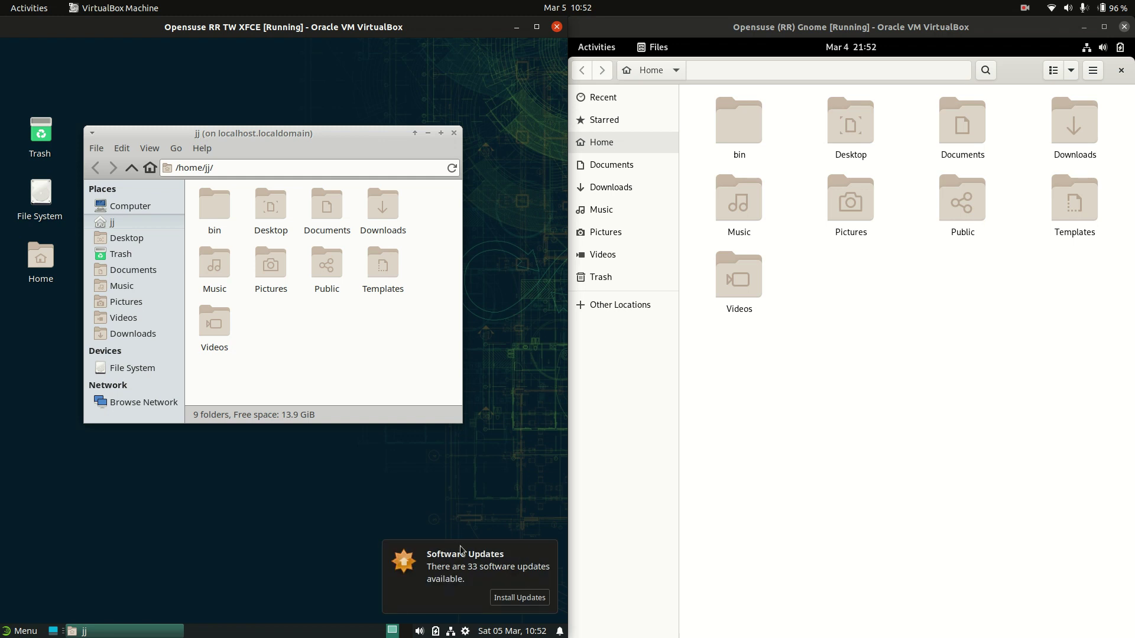
{"action": "left_click_drag", "start_coordinate": [308, 132], "coordinate": [317, 121]}
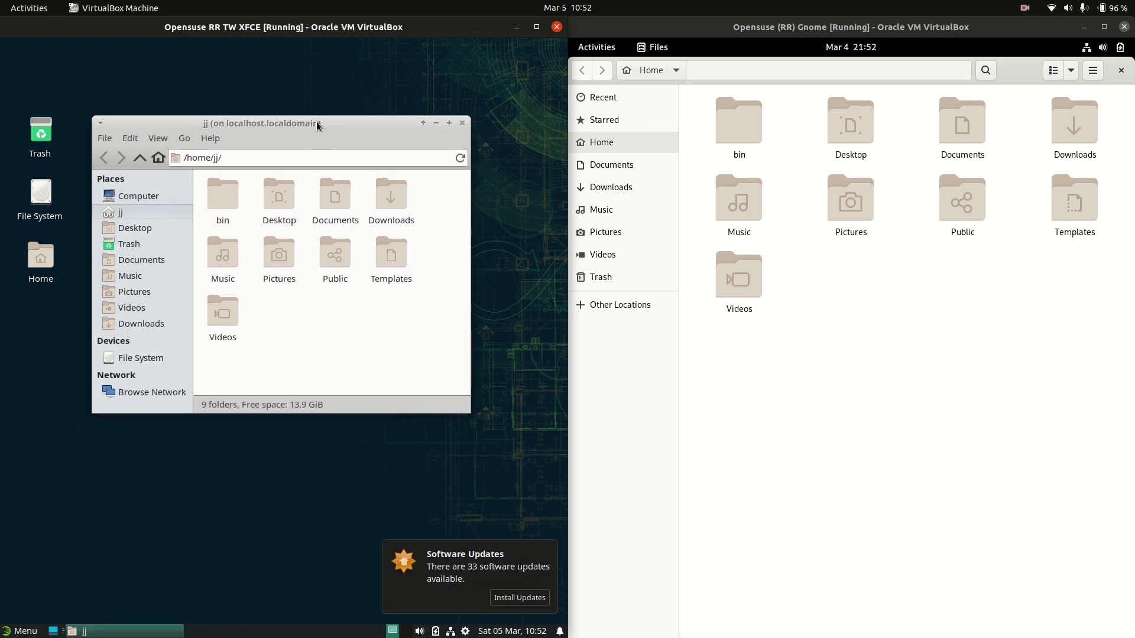
{"action": "left_click_drag", "start_coordinate": [1027, 74], "coordinate": [627, 171]}
{"action": "left_click_drag", "start_coordinate": [967, 173], "coordinate": [994, 166]}
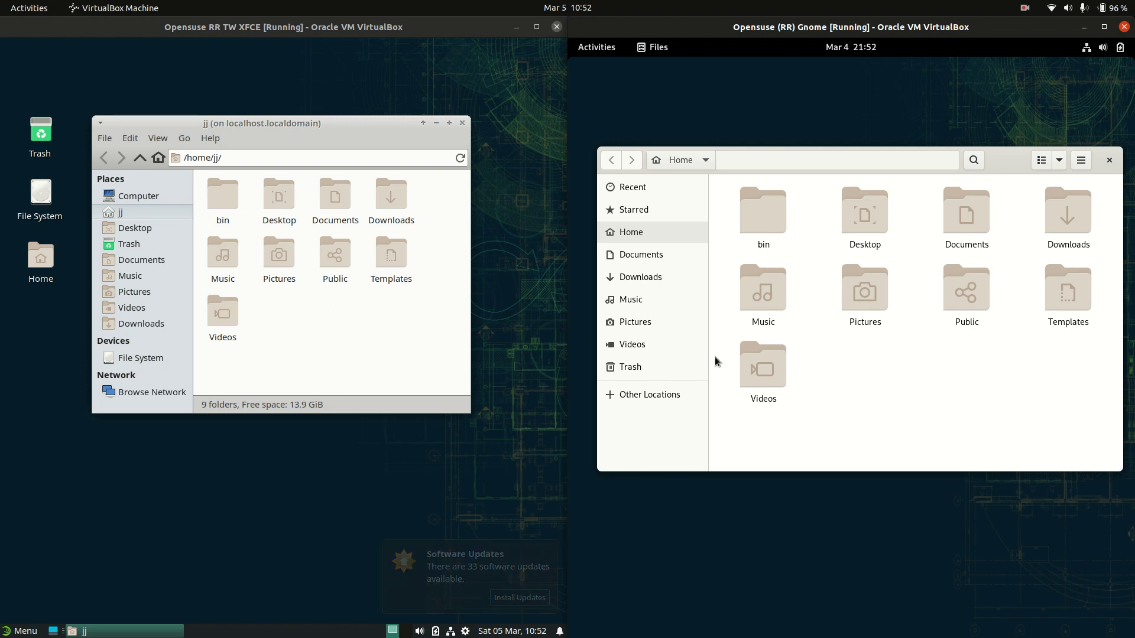
Step: Show the GNOME Files empty-area menu, then view and close Thunar's About dialog
{"action": "right_click", "coordinate": [964, 374]}
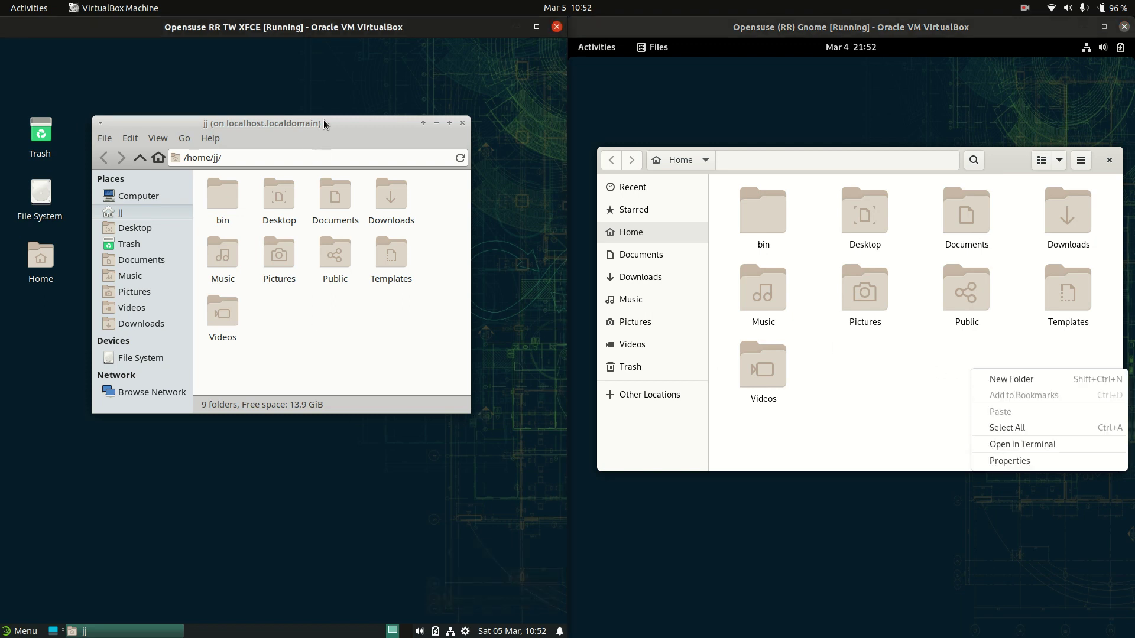
{"action": "left_click_drag", "start_coordinate": [325, 124], "coordinate": [326, 145]}
{"action": "left_click", "coordinate": [213, 164]}
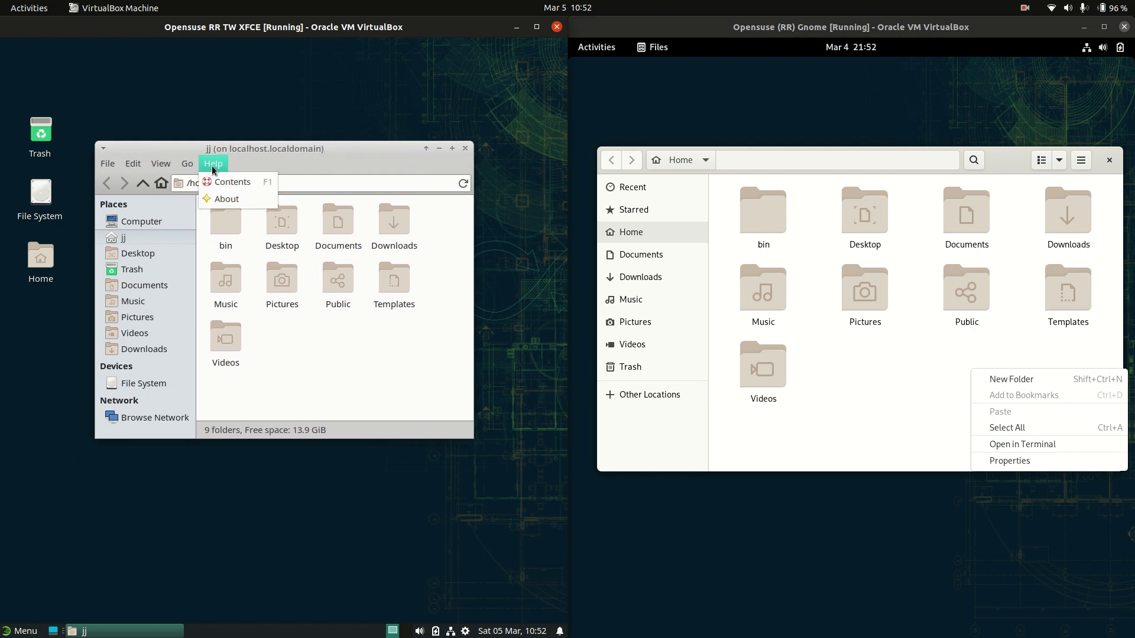
{"action": "left_click", "coordinate": [238, 202]}
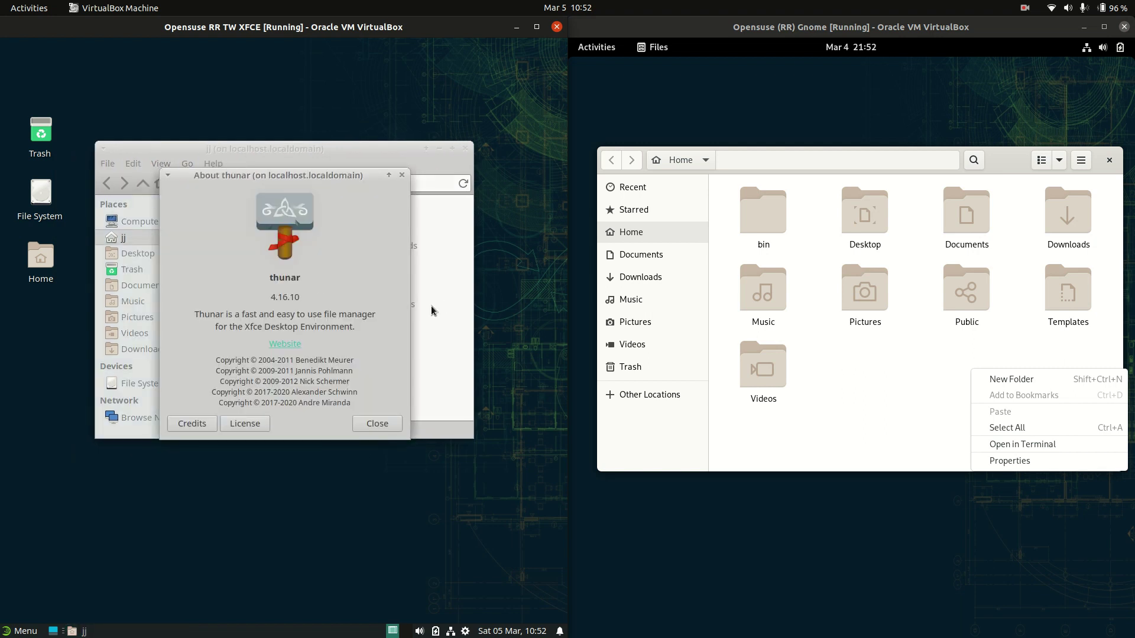
{"action": "left_click", "coordinate": [404, 176]}
Step: Move Thunar up and show, then dismiss, its empty-area context menu
{"action": "left_click_drag", "start_coordinate": [369, 153], "coordinate": [364, 139]}
{"action": "right_click", "coordinate": [362, 363]}
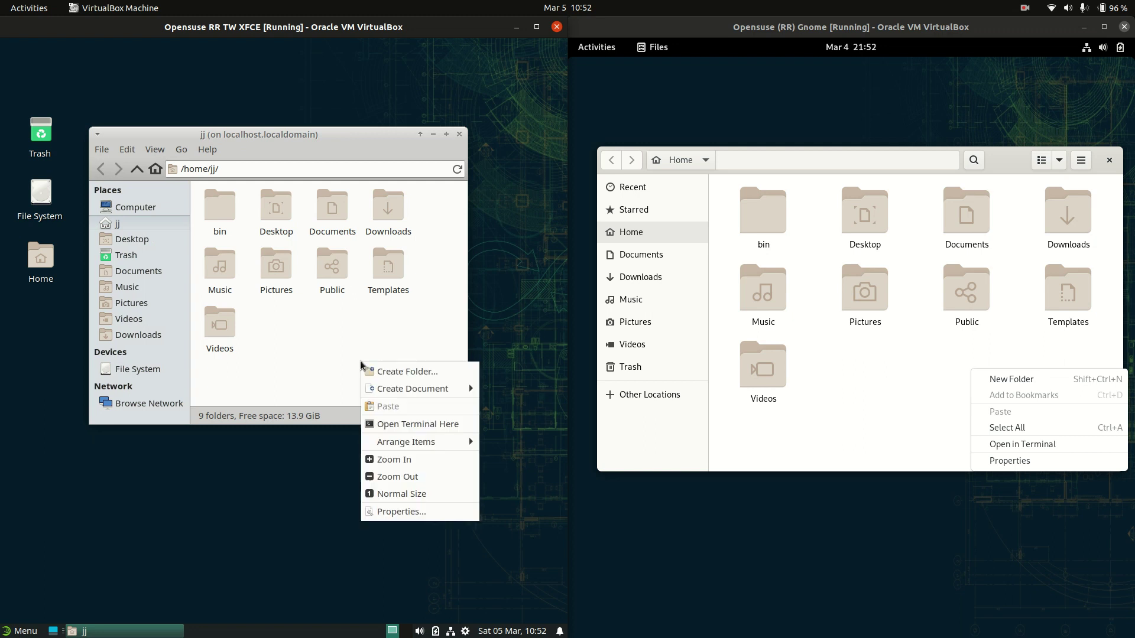
{"action": "mouse_move", "coordinate": [476, 436]}
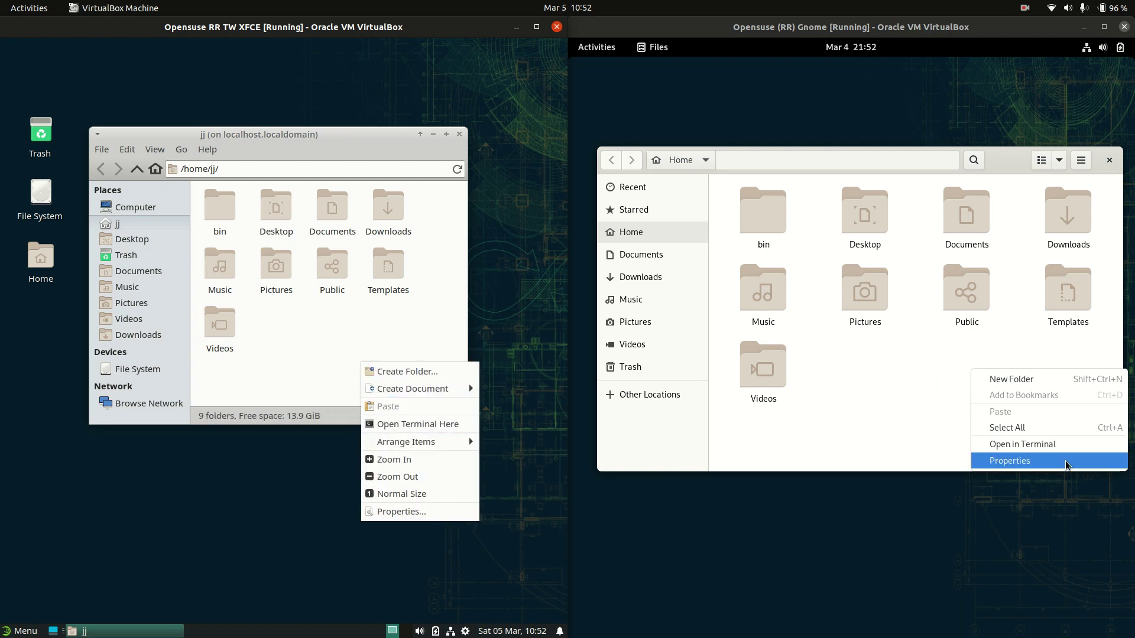
{"action": "left_click", "coordinate": [431, 135]}
Step: Minimize Thunar and close the GNOME Files window
{"action": "left_click", "coordinate": [432, 135]}
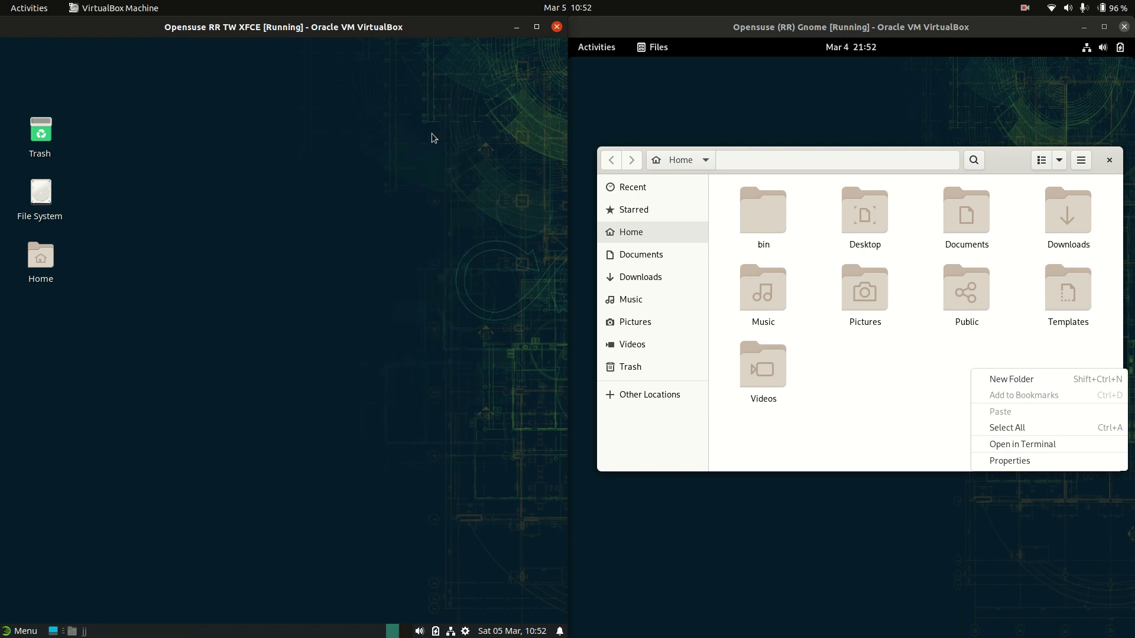
{"action": "left_click", "coordinate": [1109, 162]}
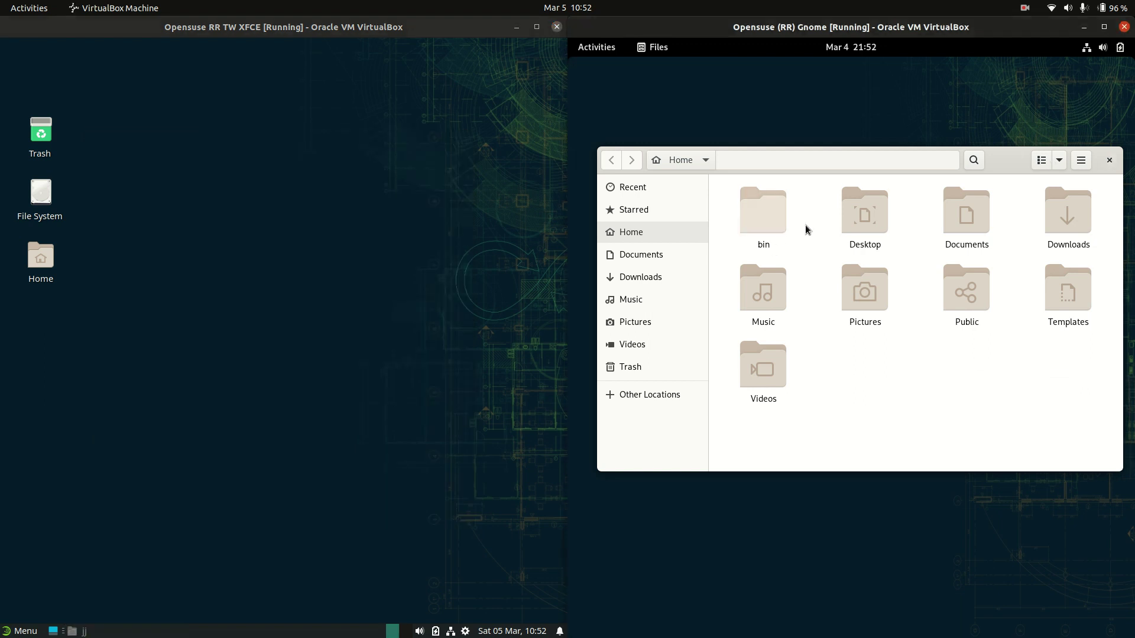
{"action": "left_click", "coordinate": [1108, 159]}
Step: Show the GNOME and XFCE desktop context menus, reopening GNOME's further right
{"action": "right_click", "coordinate": [811, 197]}
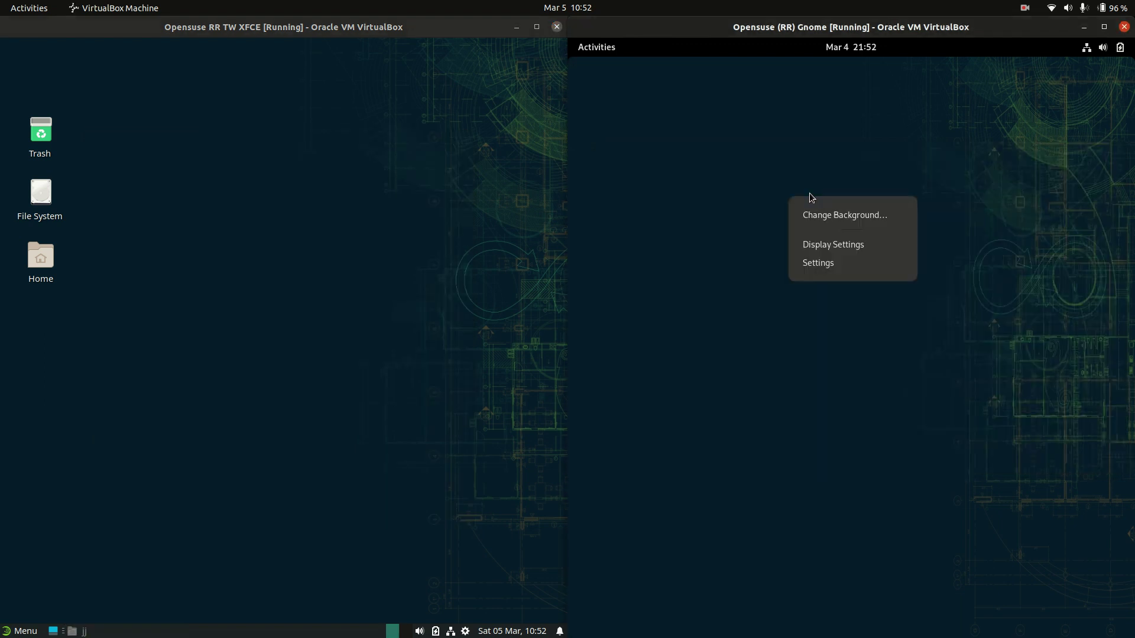
{"action": "right_click", "coordinate": [403, 208]}
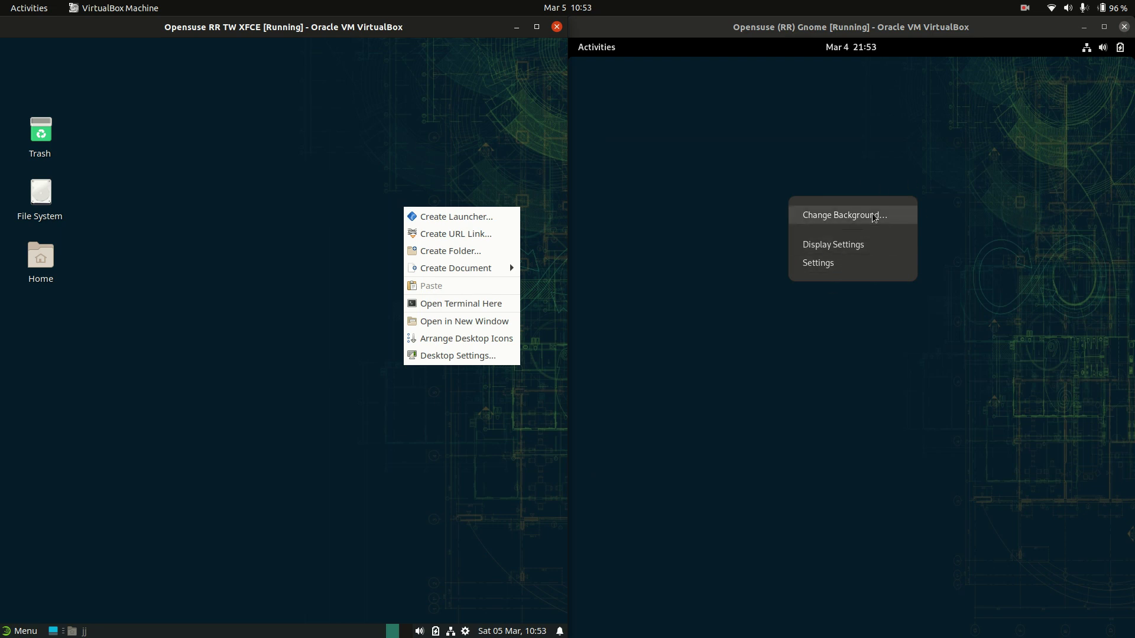
{"action": "left_click", "coordinate": [1102, 59]}
{"action": "right_click", "coordinate": [1012, 215]}
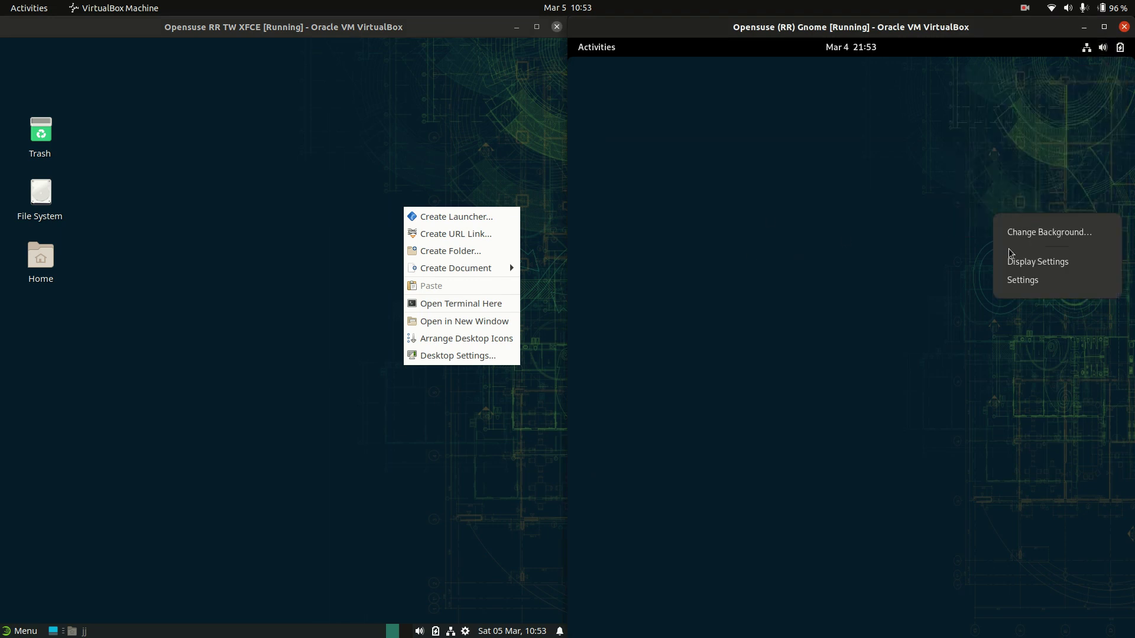